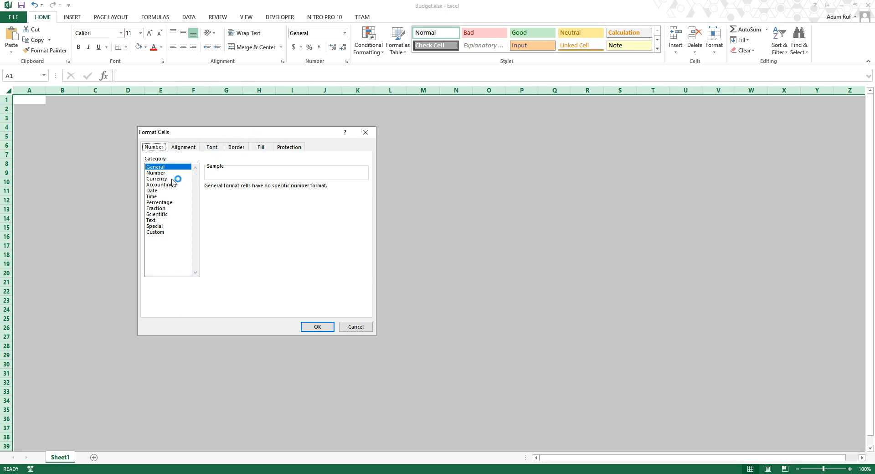
- Format all cells as Currency with 0 decimal places and no currency symbol
click(266, 190)
click(266, 189)
click(357, 201)
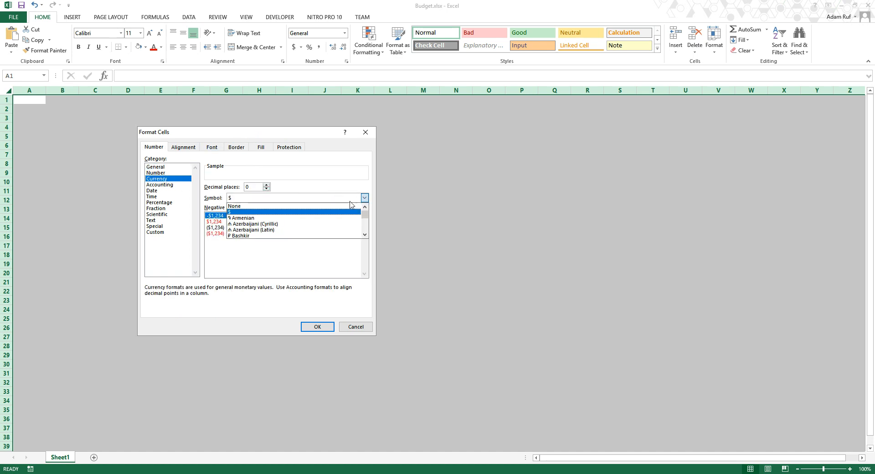
click(326, 207)
click(315, 325)
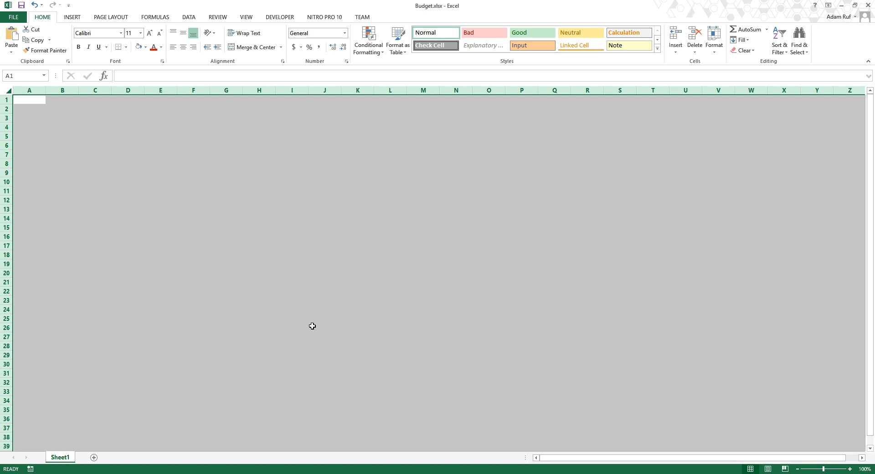
- Apply the custom number format "Starting Balance: " $#### to cell A1
click(24, 102)
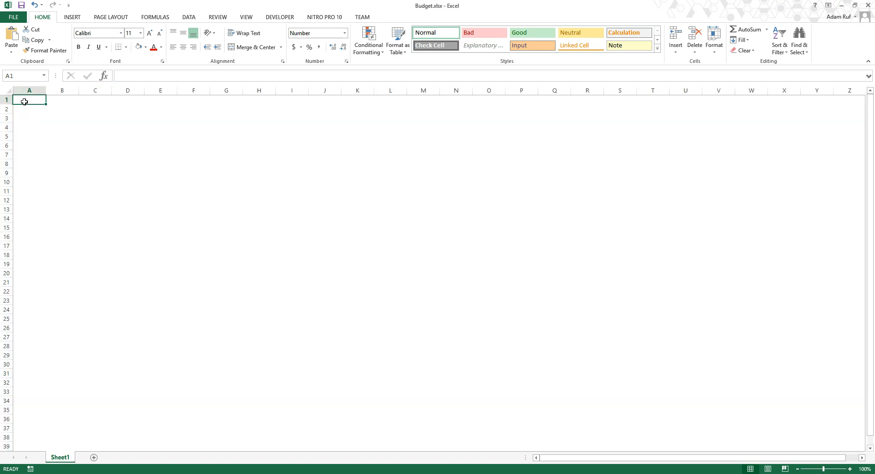
right_click(24, 102)
click(72, 245)
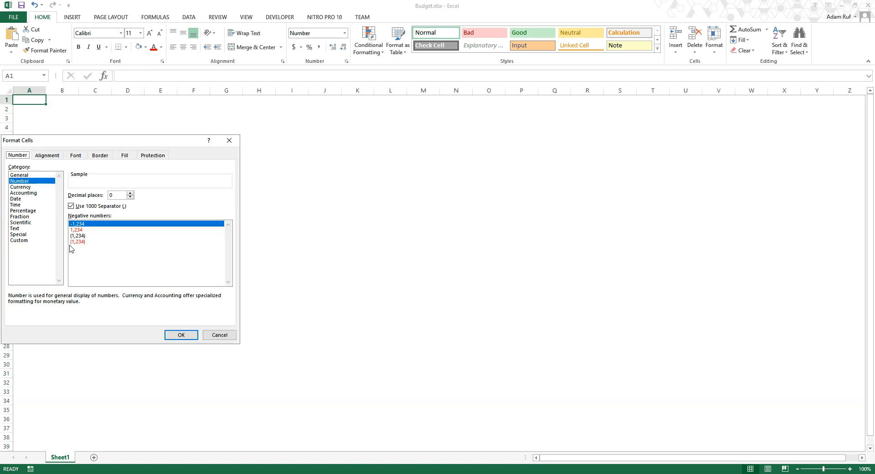
drag(109, 142, 261, 141)
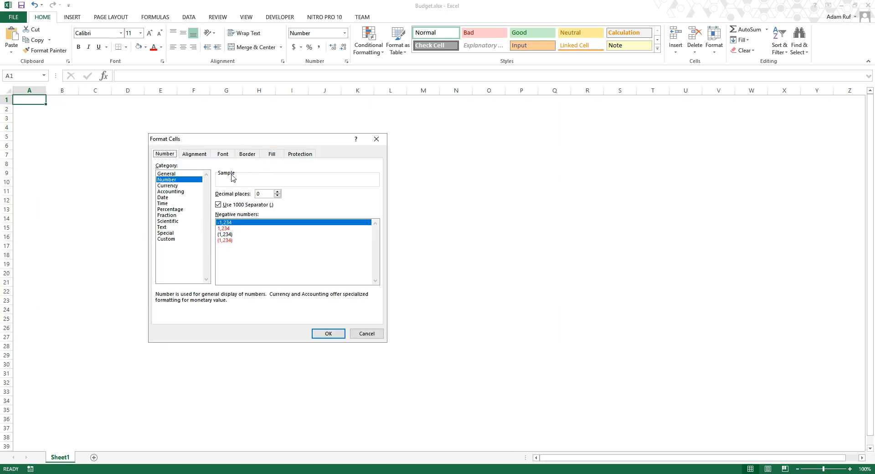
click(177, 241)
drag(242, 198, 198, 202)
text("Starting Balance: " $####)
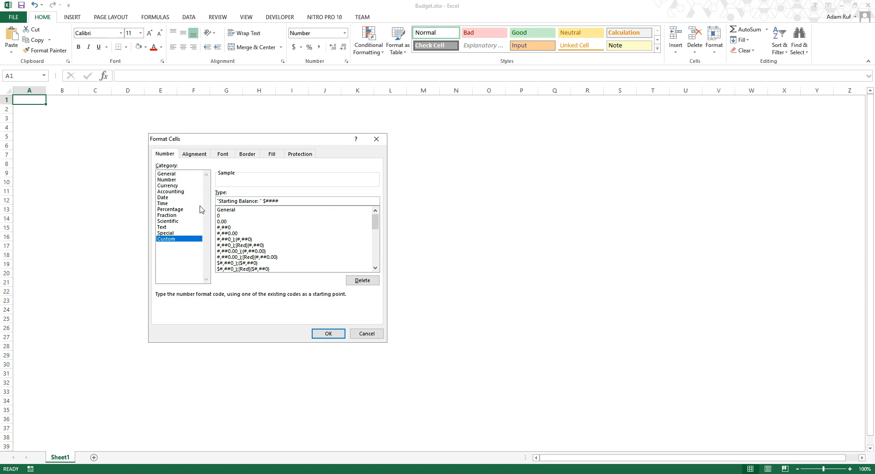
click(326, 333)
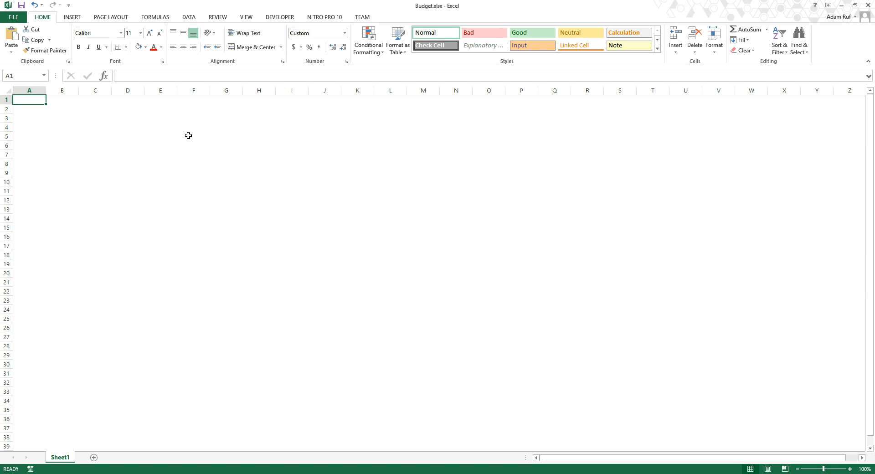
- Test the custom format by entering 1000 in cell A1, and clear the cell
text(1000)
key(Return)
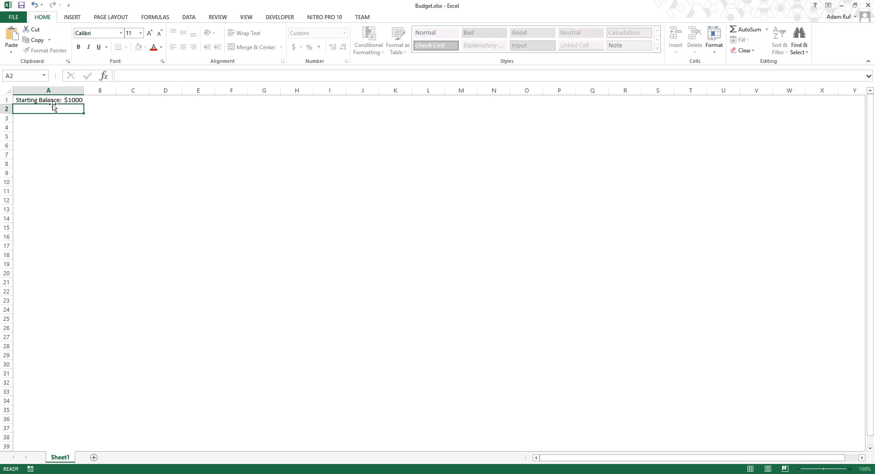
click(57, 91)
click(58, 100)
key(Delete)
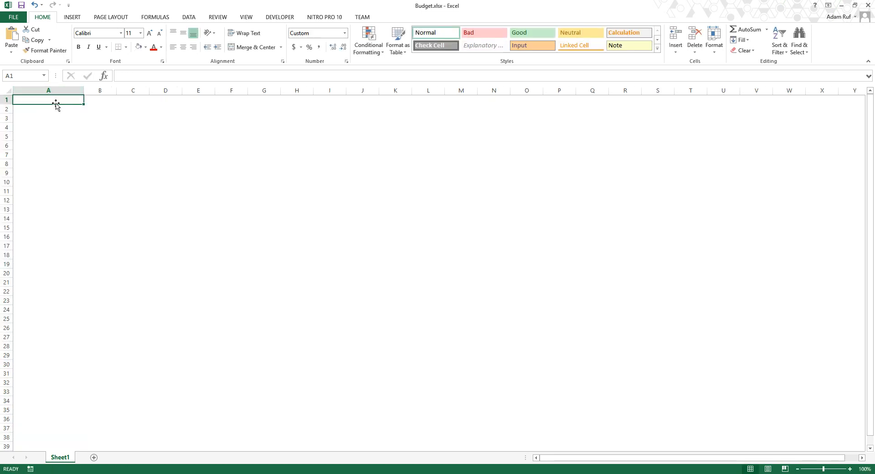
- Enter the summary labels Total Income, Total Expenses and NET (Income - Expenses) in cells A2 to A4
click(47, 108)
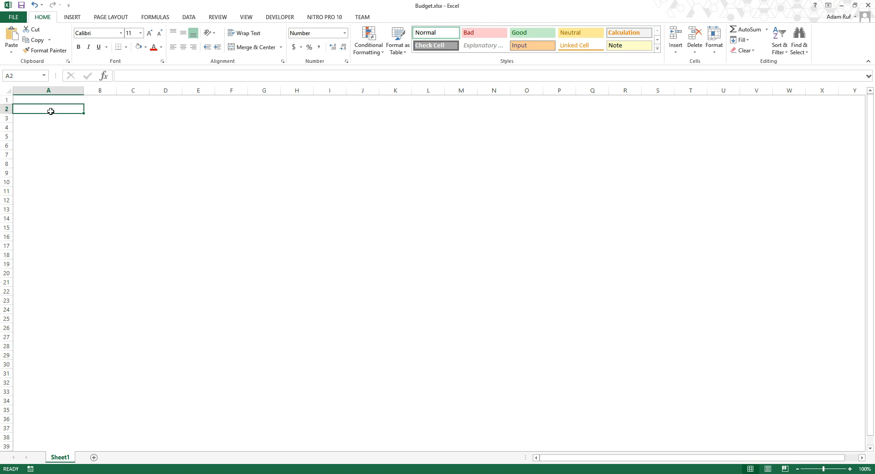
text(Total Income)
key(Return)
text(Total)
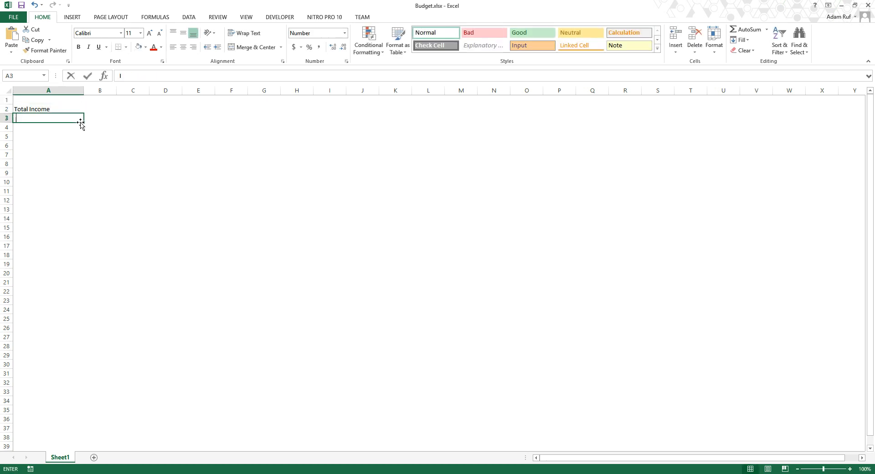
text( E)
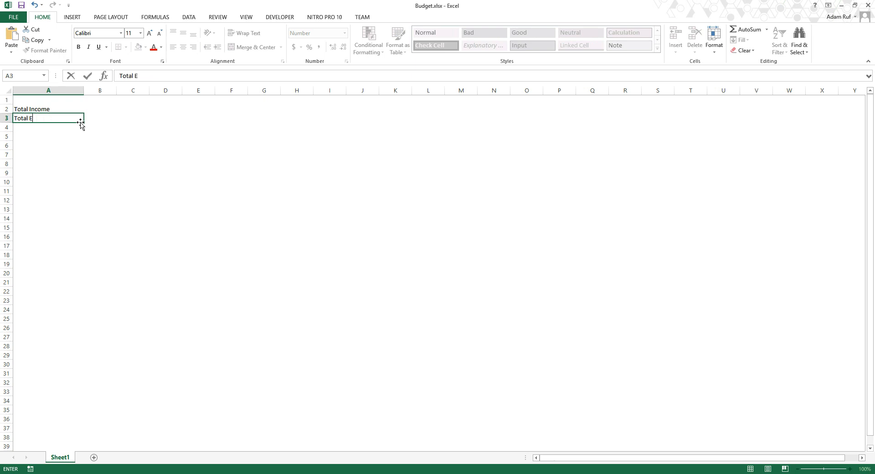
text(xpenses)
key(Return)
text(NET)
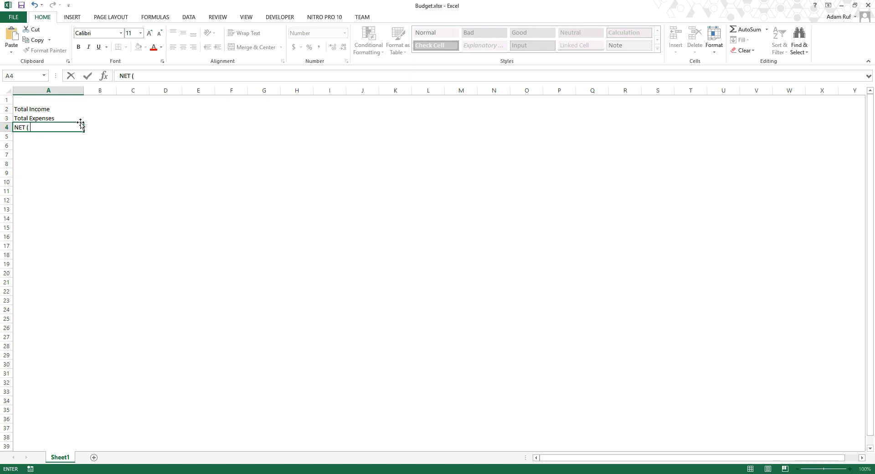
text( (Income - Expenses))
key(Return)
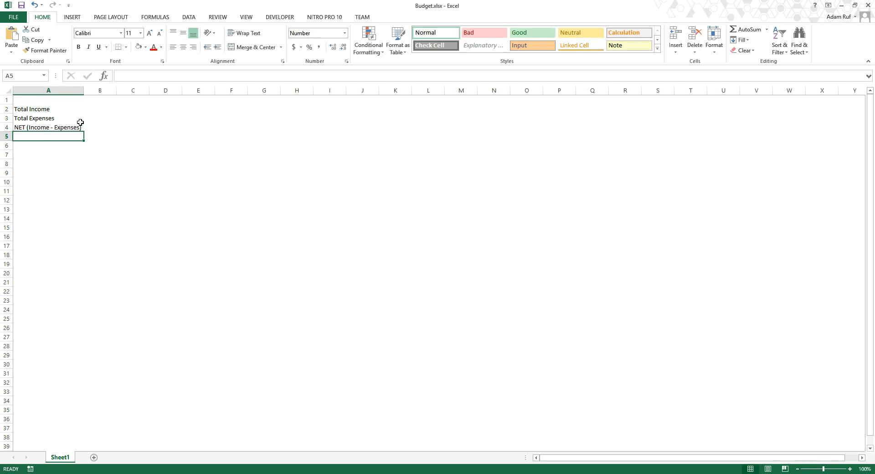
- Skip row 5 and enter the headings Categories in A6 and Income in A7
key(Return)
text(Categories)
key(Return)
text(Income)
key(Return)
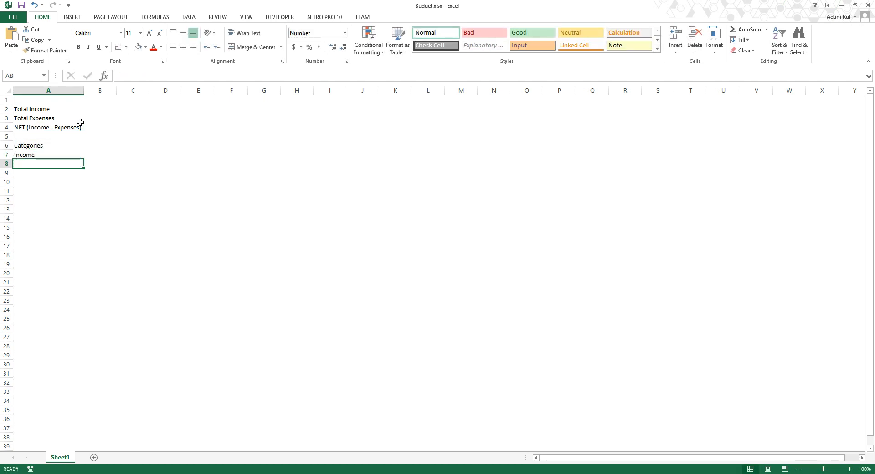
- List the income items His, Her, Miscellaneous and Total Income in cells A8 to A11
text(H)
key(Return)
text(Her)
key(Return)
text(Miscellaneous)
key(Return)
text(Total Income)
key(Return)
- Skip a row and add the Giving section in A13 to A16: Giving, Tithe, Miscellaneous, Total Giving
key(Return)
text(Giving)
key(Return)
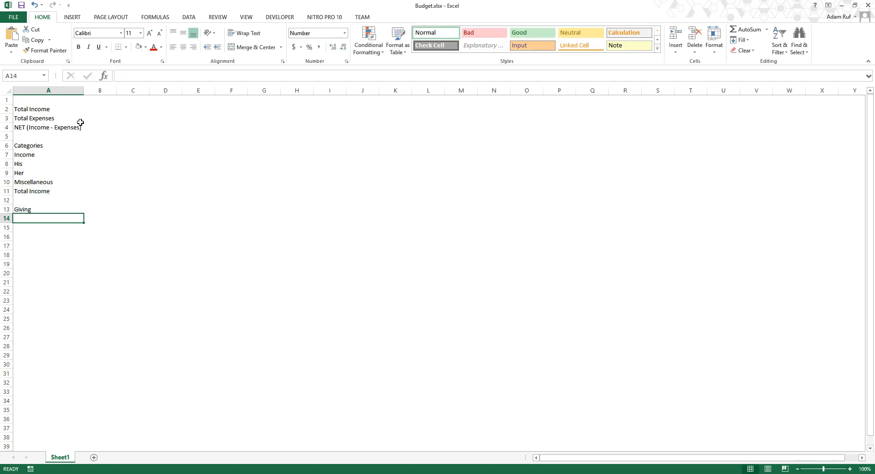
text(Tithe)
key(Return)
text(Miscellaneous)
key(Return)
text(Total Giving)
key(Return)
- Skip a row and add the Savings section in A18 to A21: Savings, Account 1, Account 2, Total Savings
key(Return)
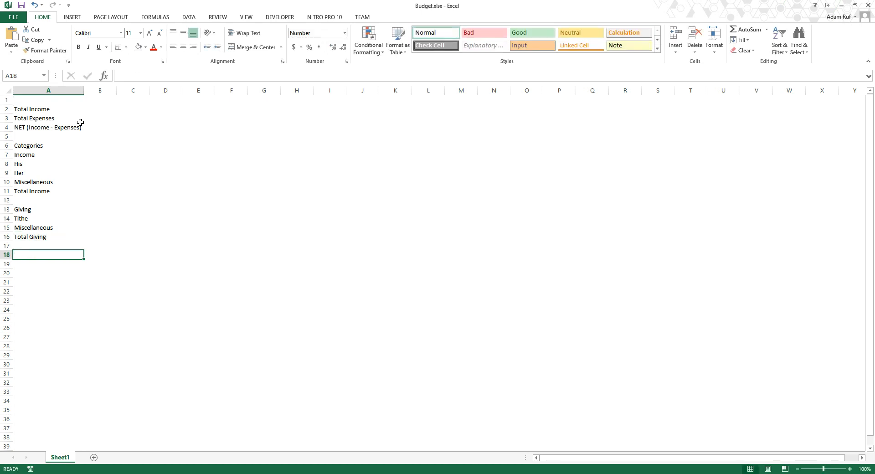
text(Savings)
key(Return)
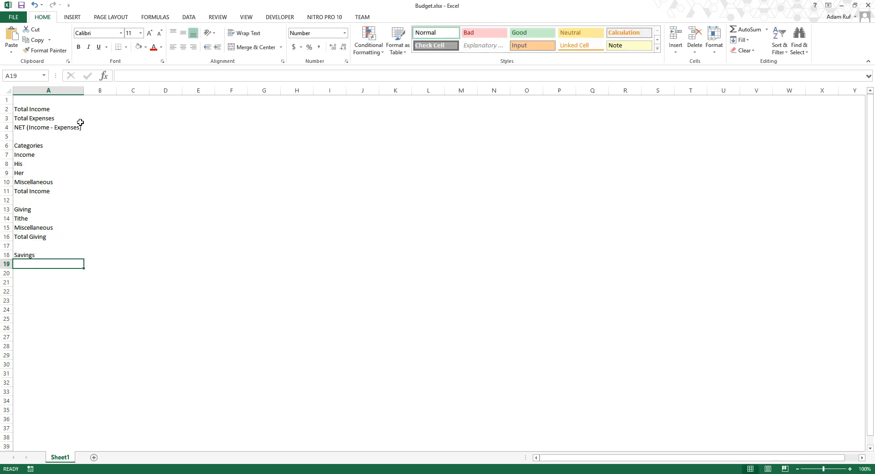
text(Account 1)
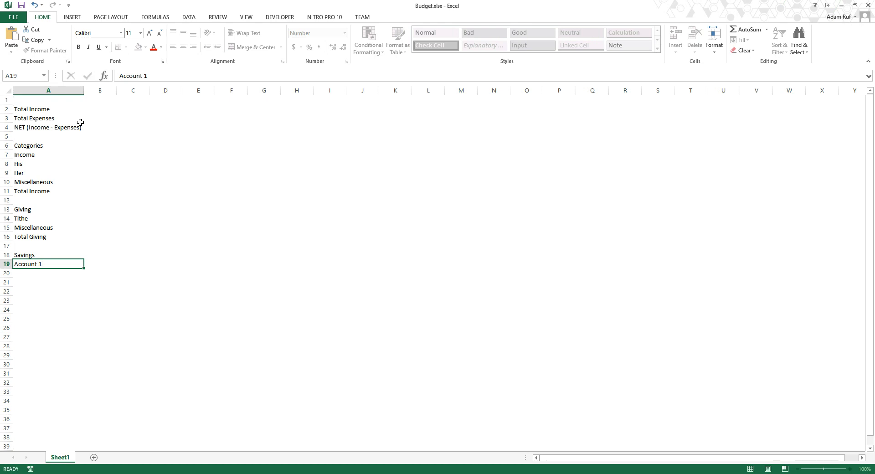
key(Return)
text(Account 2)
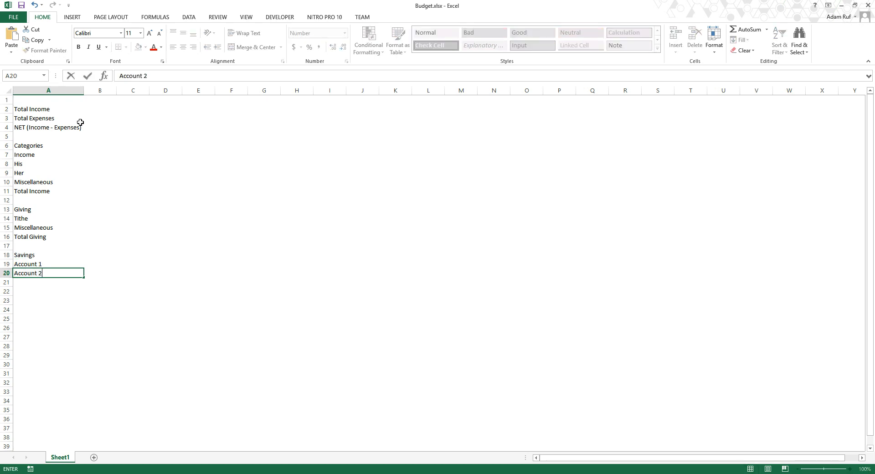
key(Return)
text(Total Sacv)
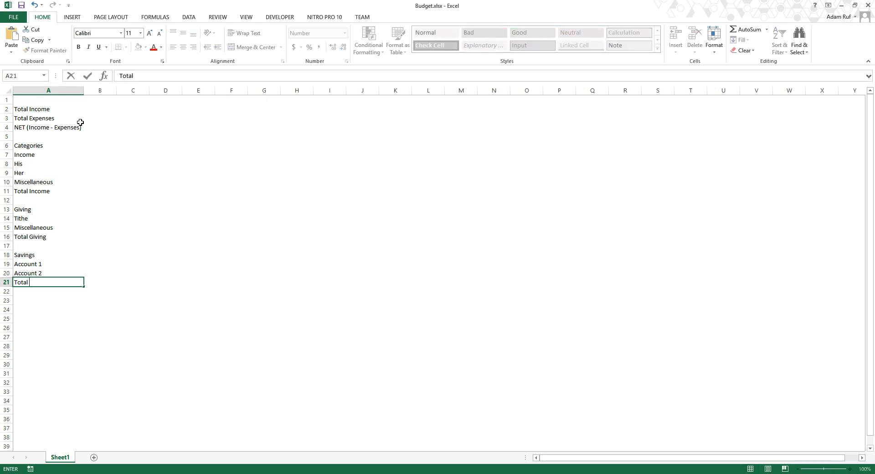
key(BackSpace)
key(BackSpace)
text(vings)
key(Return)
- Skip a row and start the Home section in A23 to A26: Home, Mortgage/Rent, Insurance, Maintenance
key(Return)
text(Home)
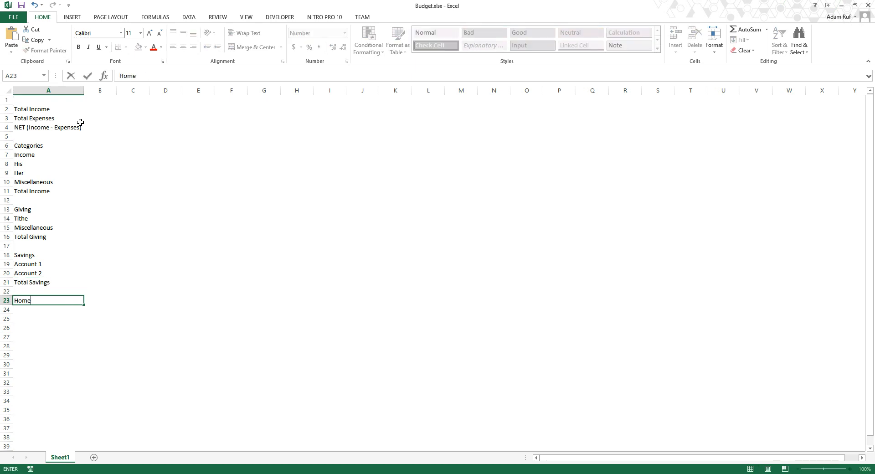
key(Return)
text(Mortgage/Rent)
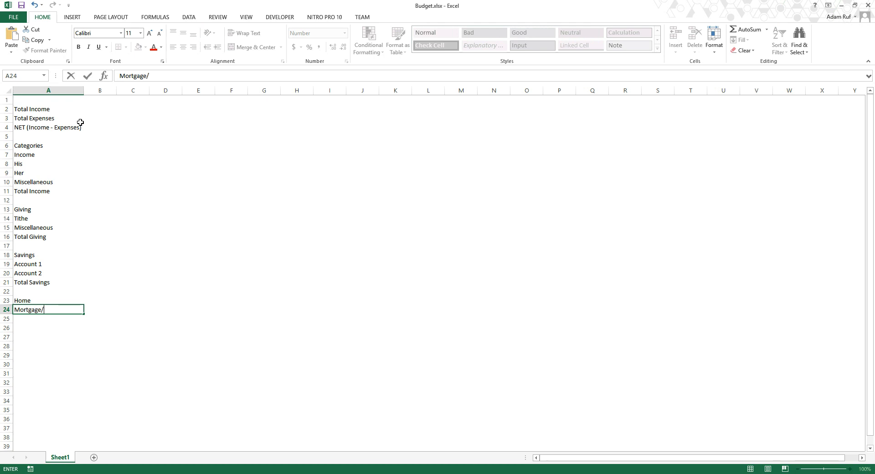
key(Return)
text(Insurance)
key(Return)
text(Maintenance)
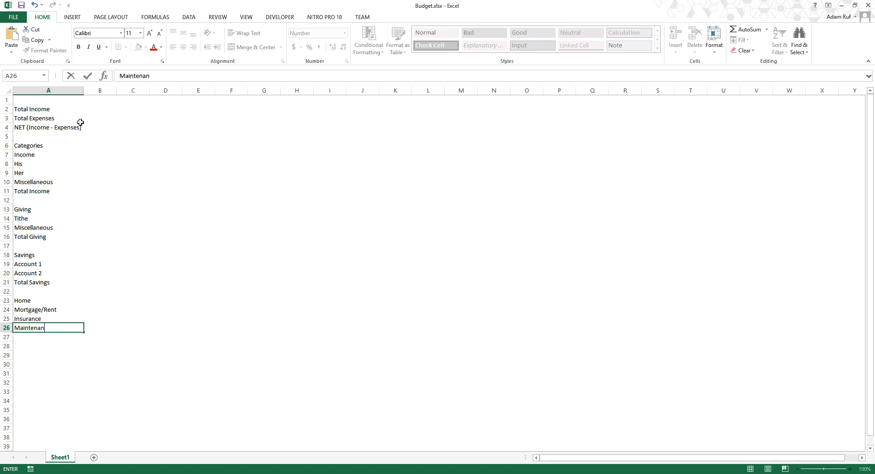
key(Return)
- Complete the Home section with Household Supplies in A27 and Total Home in A28
text(Household Supplies)
key(Return)
text(To)
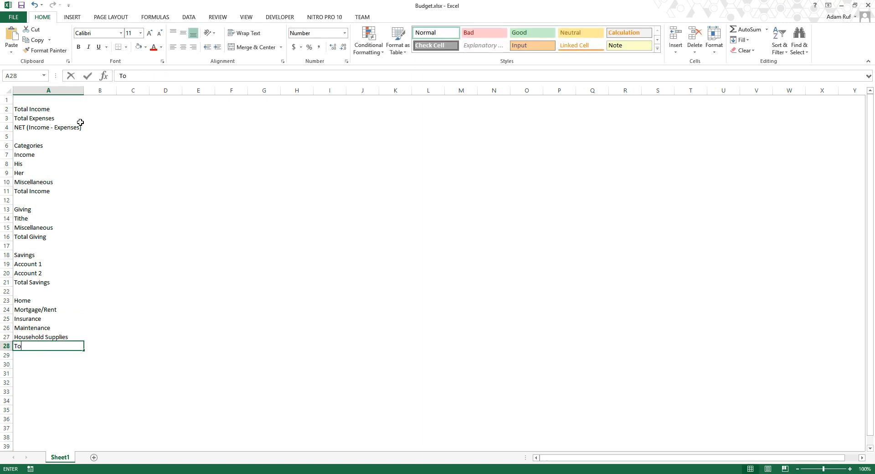
text(tal Home)
key(Return)
- Skip a row and add the Food section in A30 to A32: Food, Groceries, Dining Out
key(Return)
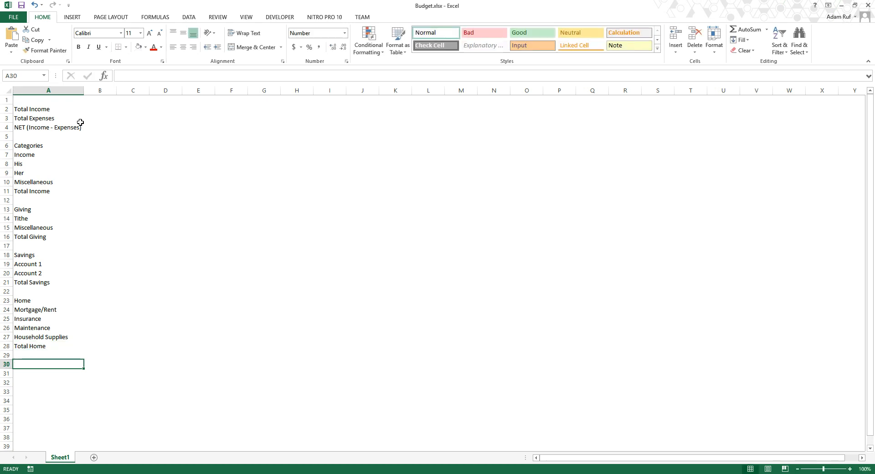
text(Foo)
key(Return)
text(Groceries)
key(Return)
text(Dicn)
key(BackSpace)
key(BackSpace)
text(ni)
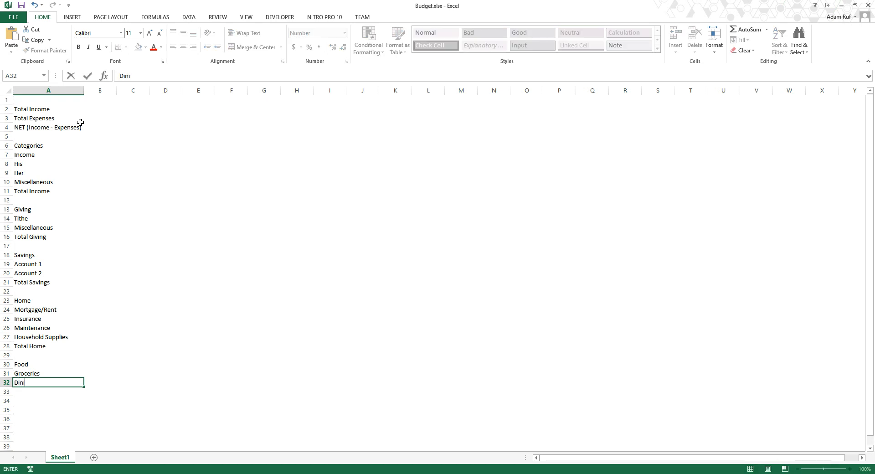
text(ng Out)
key(Return)
- Skip a row and enter the heading Transportation in A34 with Car Payments in A35
key(Return)
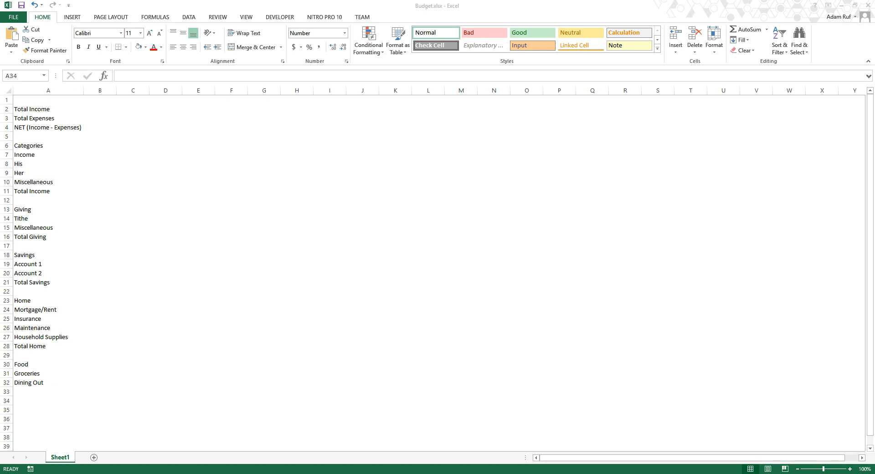
text(Tr)
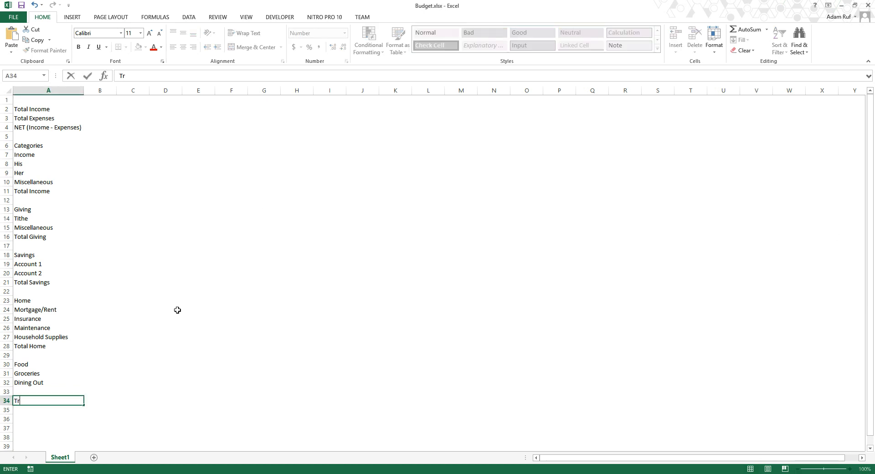
text(ansportation)
key(Return)
text(Carpa)
key(BackSpace)
key(BackSpace)
text(Payments)
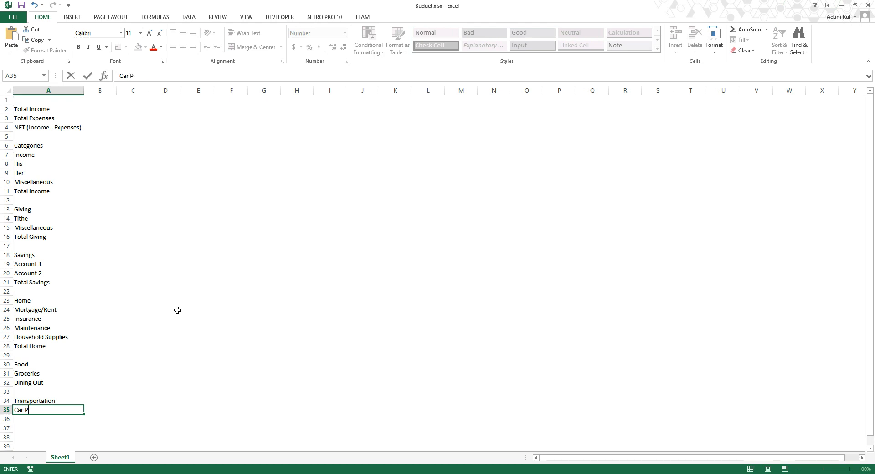
key(Return)
- Complete the Transportation section in A36 to A40: Insurance, Gas, Maintenance, Registration/Inspection, Total Transportation
scroll(146, 303, down, 10)
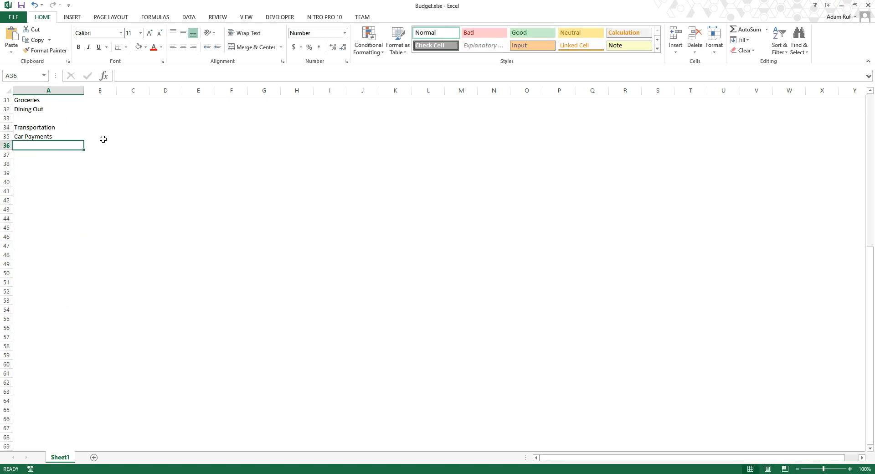
text(Insurance)
key(Return)
text(Gas)
key(Return)
text(Maintenance)
key(Return)
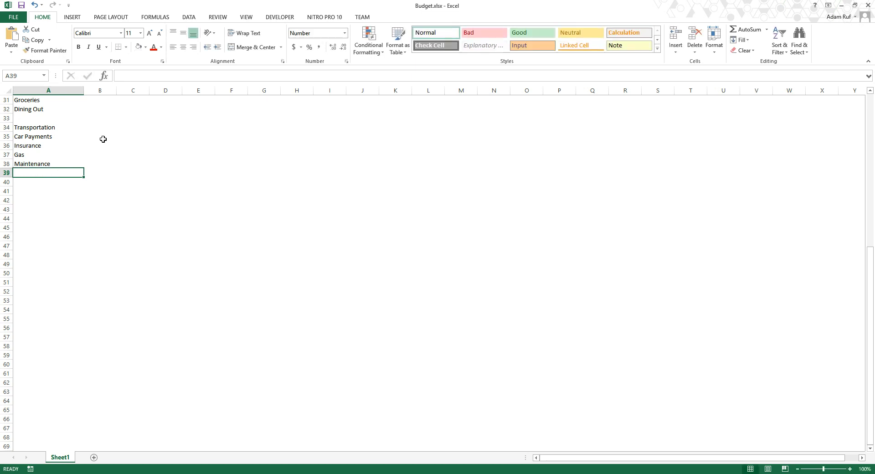
text(Registration/Inspea)
text(tion)
key(Return)
text(Total Transportation)
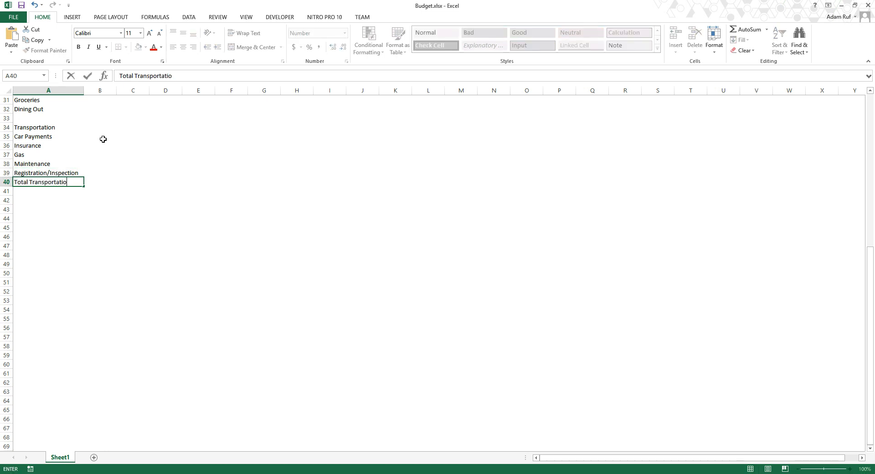
key(Return)
- Skip a row and add the Debts section in A42 to A45: Debts, Student Loans, Credit Cards, Total Debts
key(Return)
text(Debts)
key(Return)
text(Student Loans)
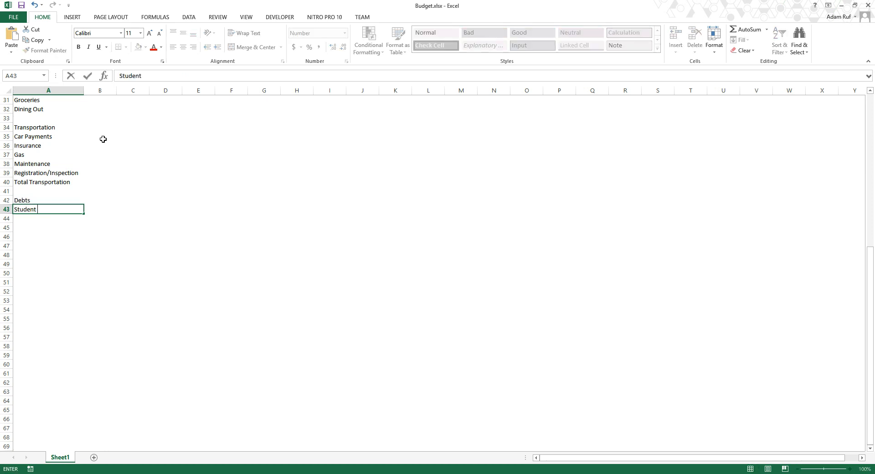
key(Return)
text(Cret)
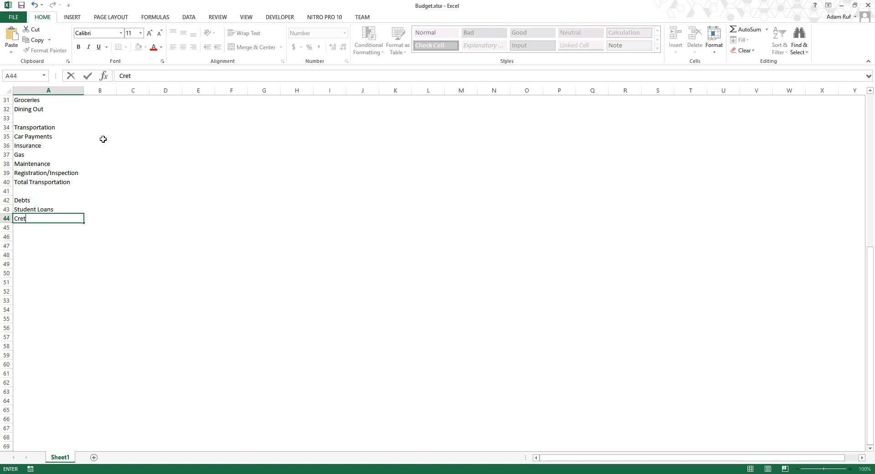
text(it Cards)
key(Return)
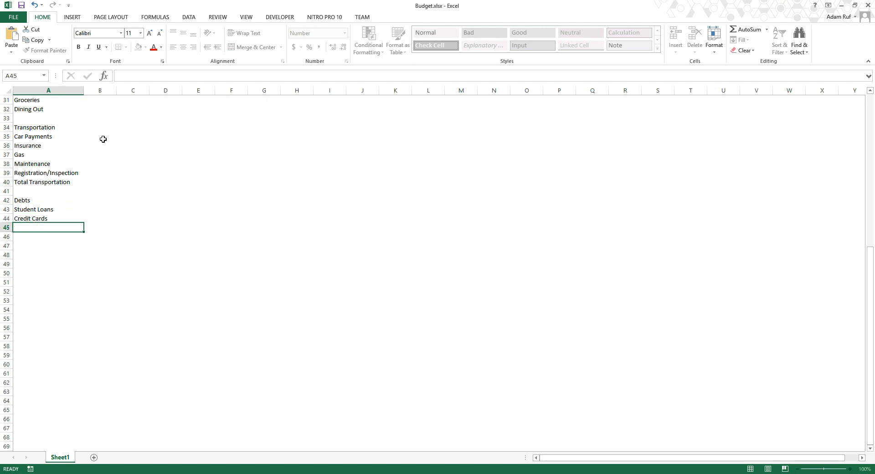
text(Total Debts)
key(Return)
- Skip a row and start the Utilities section in A47 to A49: Utilities, Cell Phone, Electricity
key(Return)
text(Utilities)
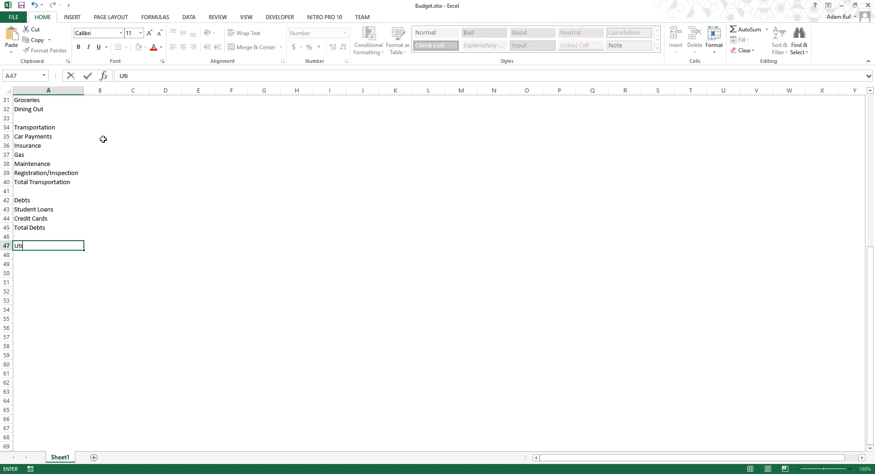
key(Return)
text(Cell Phone)
key(Return)
text(Ele)
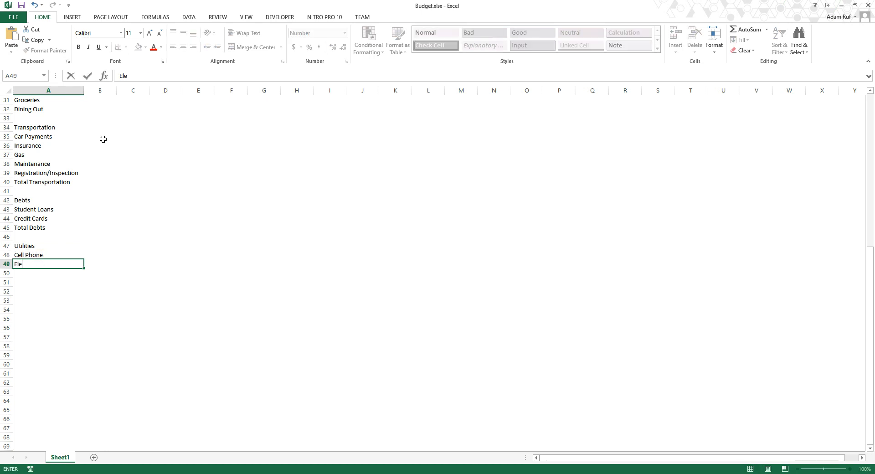
text(ctricity)
key(Return)
- Complete the Utilities section in A50 to A52: Gas & Water, Cable, Total Utilities
text(Gas & Water)
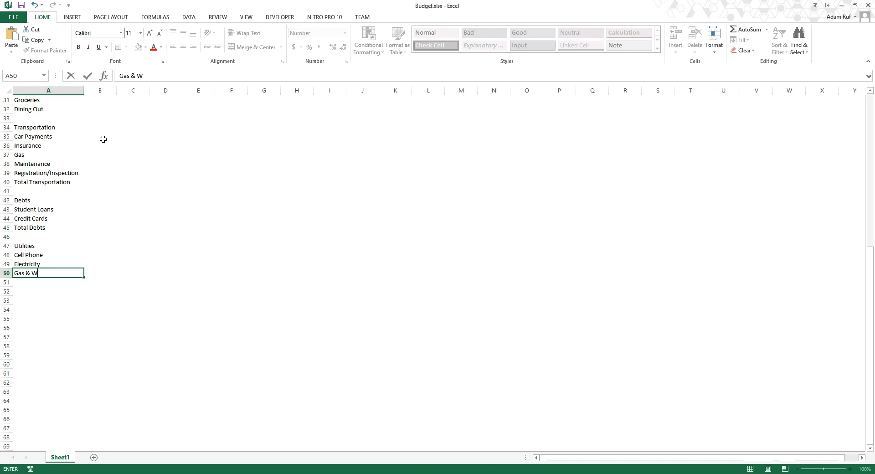
key(Return)
text(Cable)
key(Return)
key(Return)
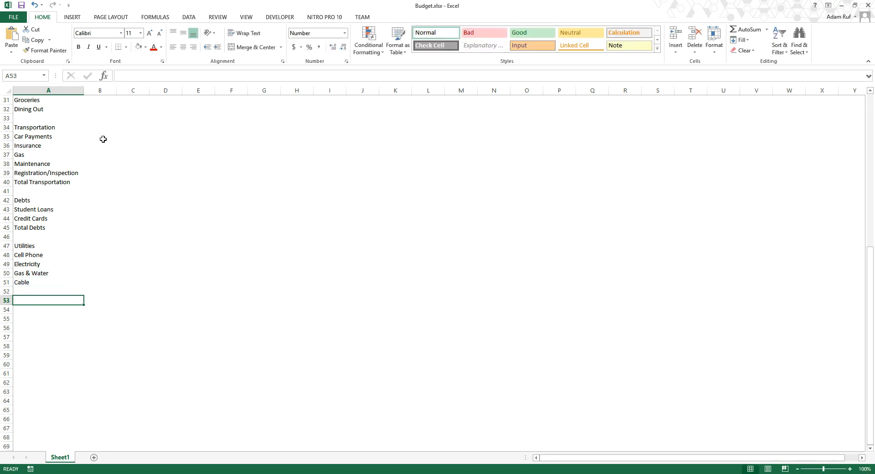
text(Hea)
key(Up)
text(Total Utilities)
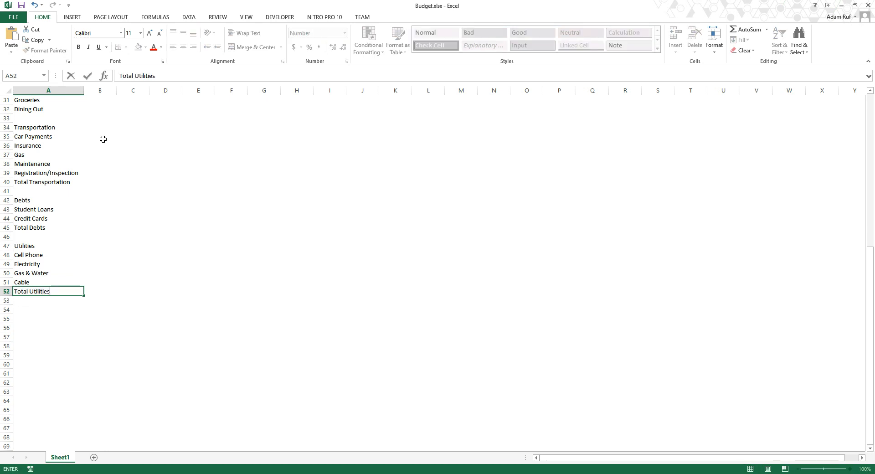
key(Return)
- Skip a row and start the Health section in A54 to A56: Health, Health Insurance, Haircuts
key(Return)
text(Health)
key(Return)
text(Health Insurance)
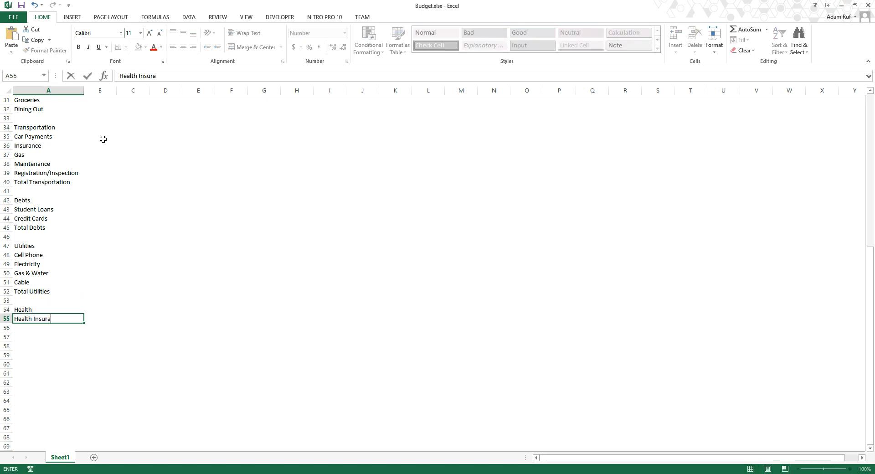
key(Return)
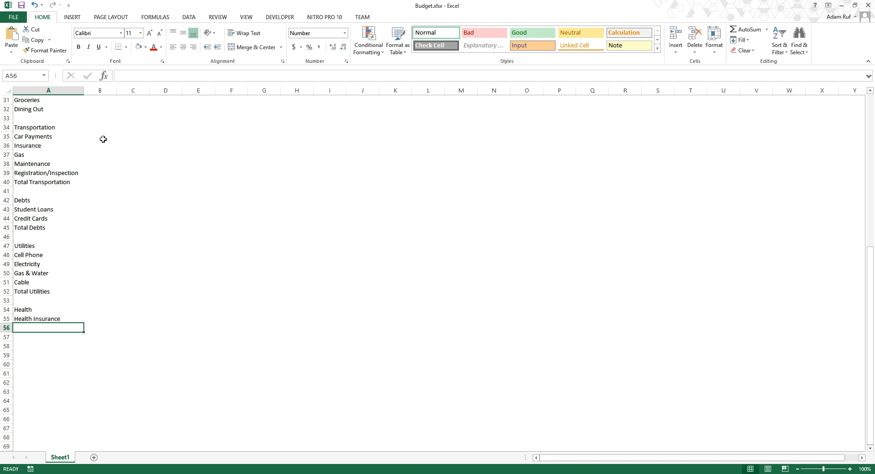
text(Haircust)
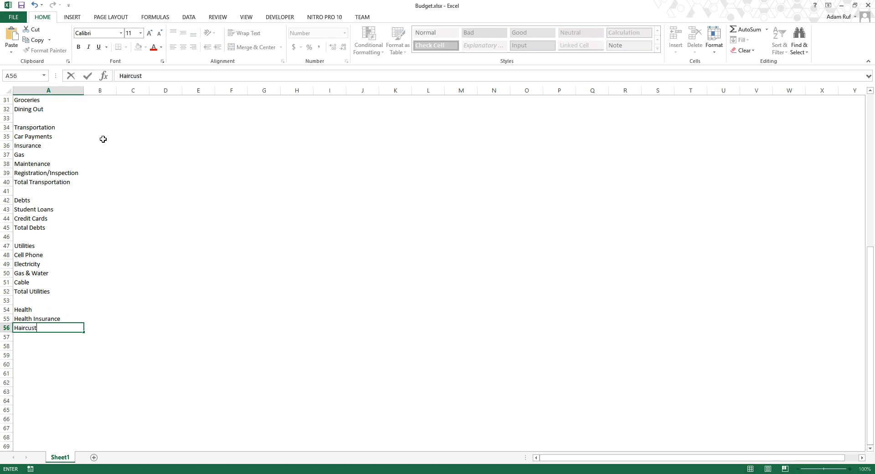
text(s)
key(Return)
- Complete the Health section in A57 to A60: Medication, Vision, Clothes, Total Health
text(Medica)
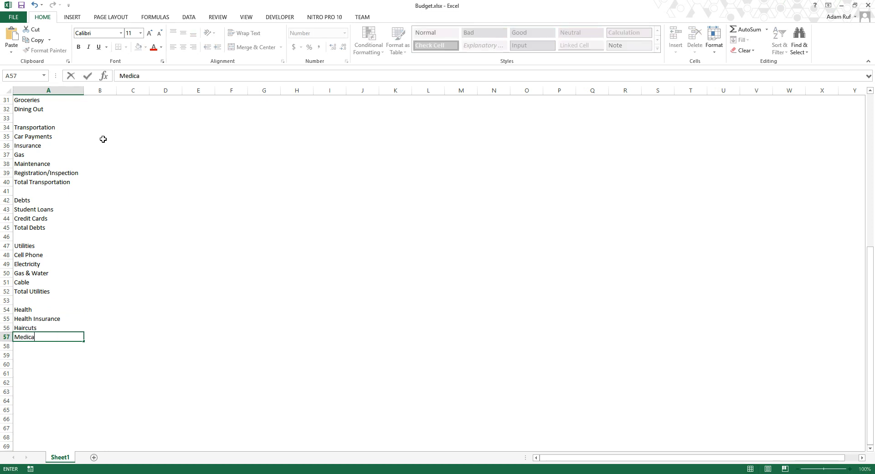
text(tion)
key(Return)
text(Vision)
key(Return)
text(Clothes)
key(Return)
key(Return)
text(En)
key(Escape)
key(Up)
text(Total Health)
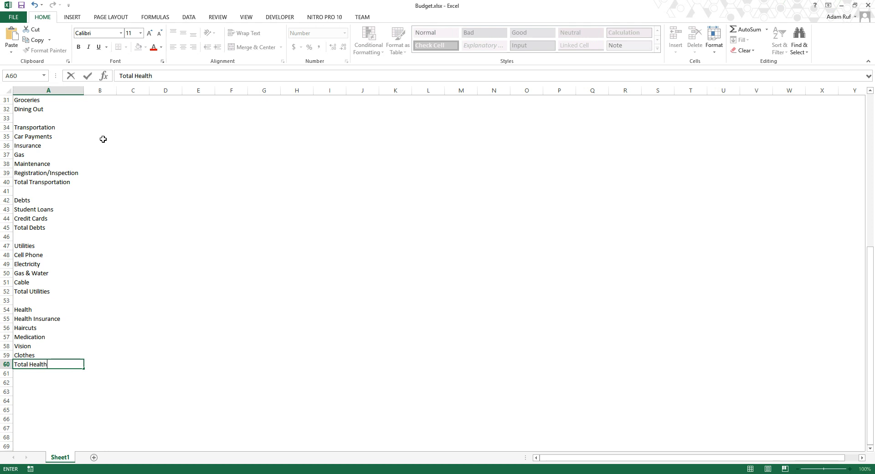
key(Return)
- Skip a row and enter the heading Entertainment in A62 with Events in A63
key(Return)
text(Entertainment)
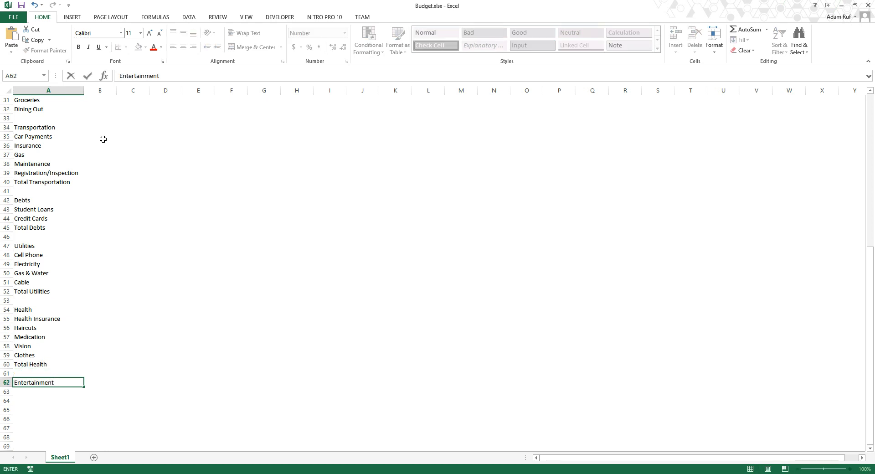
key(Return)
text(Eve)
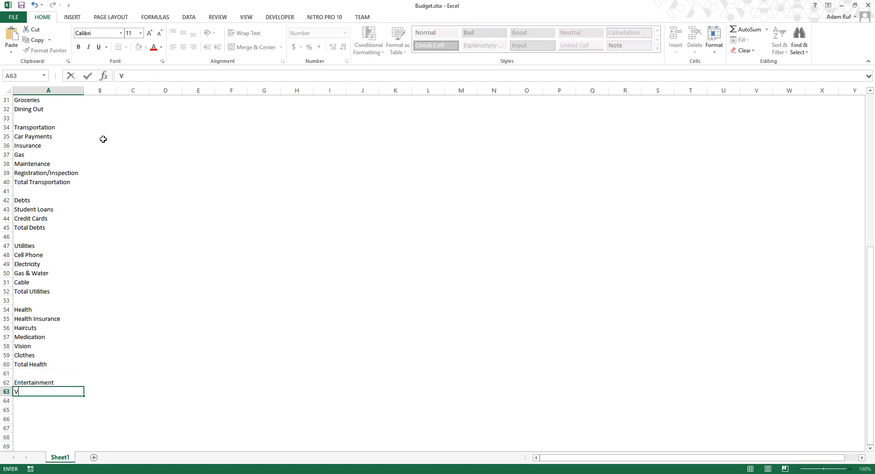
text(nts)
key(Return)
- Add the Entertainment items Subscriptions in A64 and Books | Music | Movies in A65
text(Subscrip)
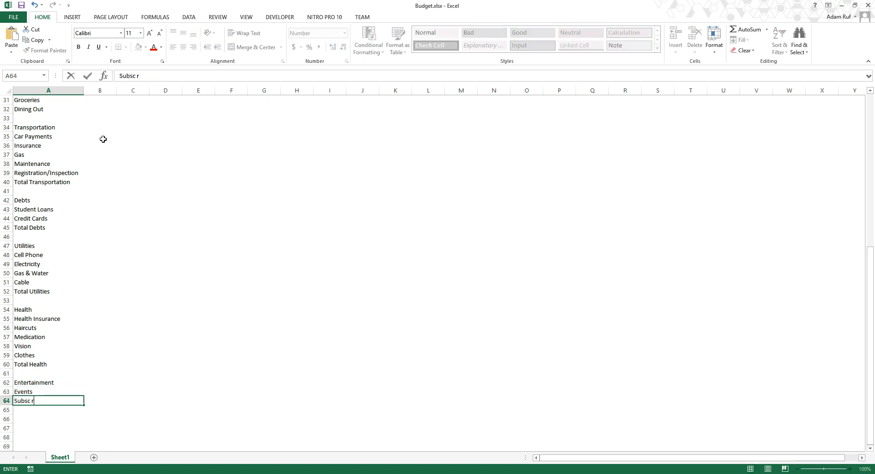
key(BackSpace)
key(BackSpace)
key(BackSpace)
text(s)
key(BackSpace)
text(riptions)
key(Return)
text(Books | Mu)
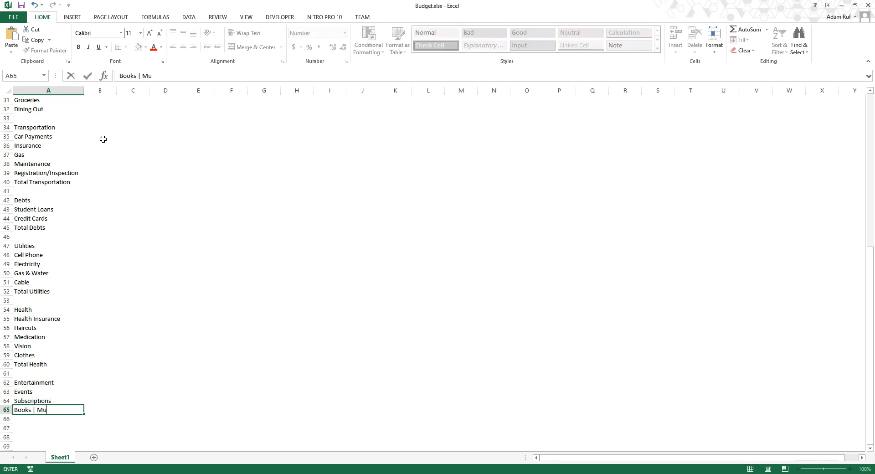
text(sic | Movies)
key(Return)
- Complete the Entertainment section with Travel & Vacation in A66 and Total Entertainment in A67
text(Trave)
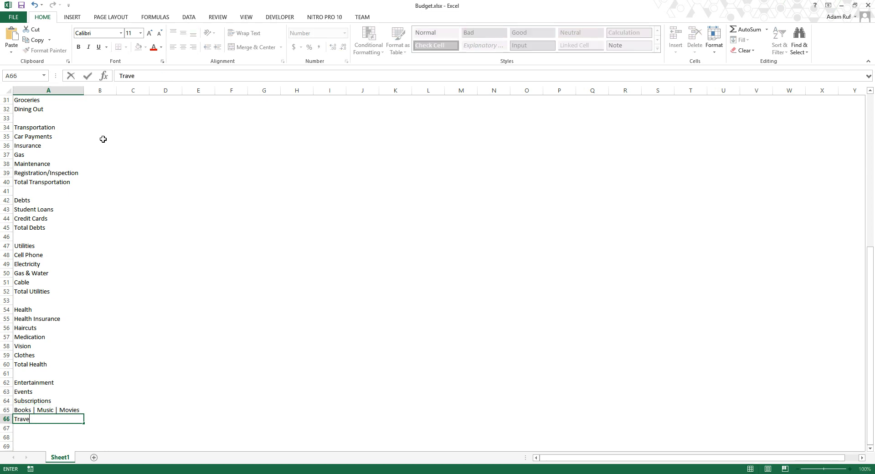
text(l & Vacation)
key(Return)
text(Tota)
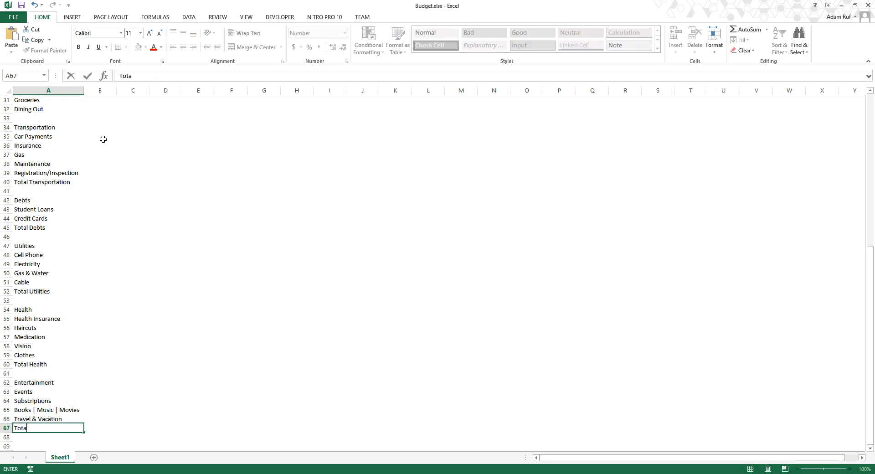
text(l Entertainment)
key(Return)
- Skip a row and add the Miscellaneous section in A69 to A72: Miscellaneous, Extra Spending, Christmas, Total Miscellaneous
key(Return)
text(Miscel)
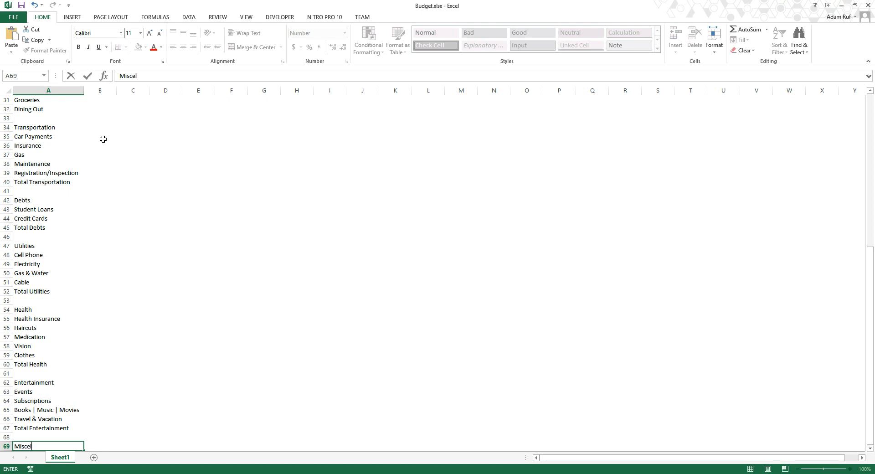
text(laneous)
key(Return)
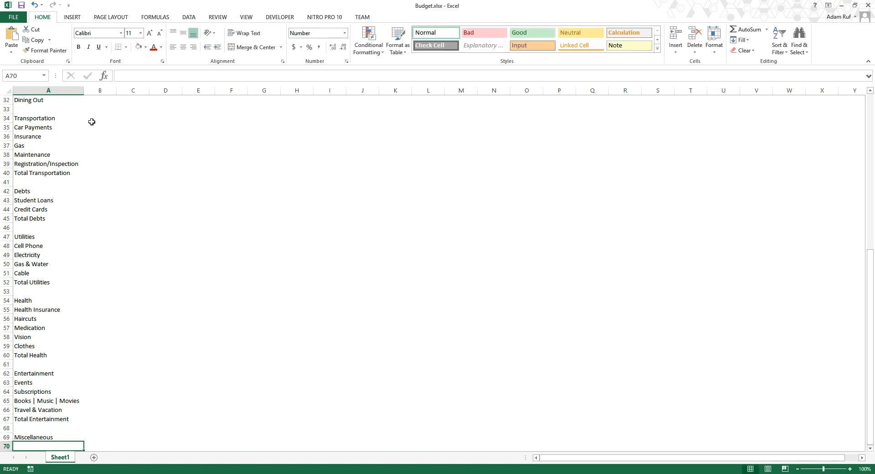
scroll(105, 146, down, 7)
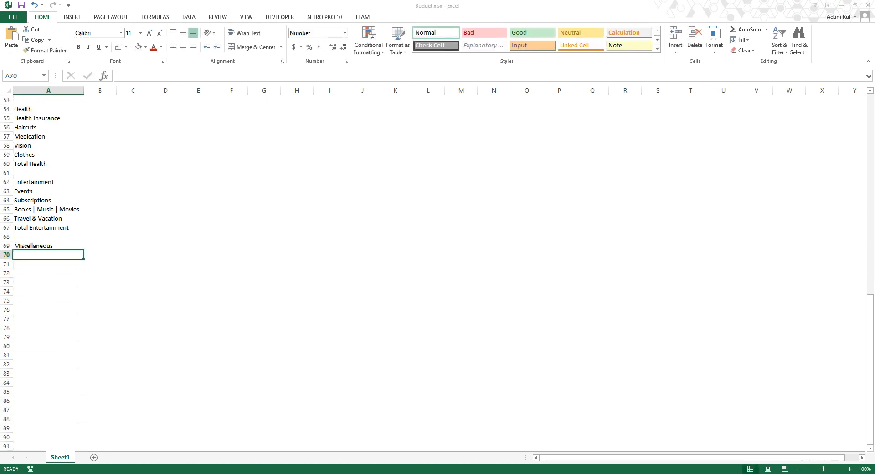
text(E)
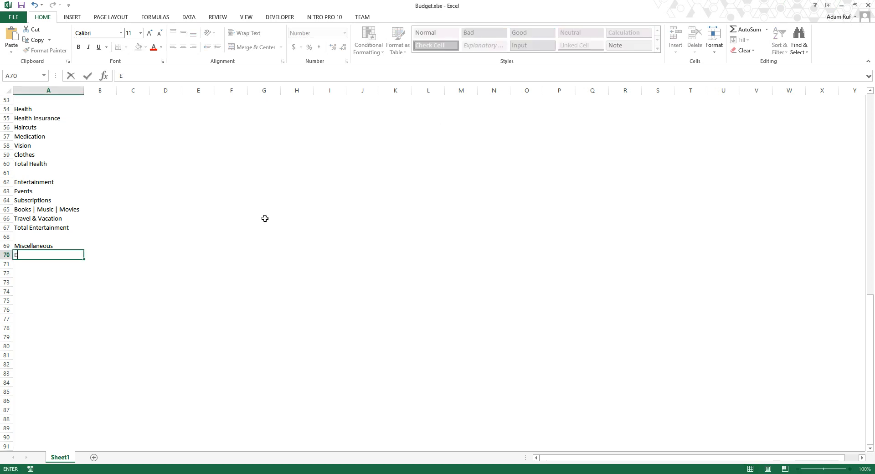
text(xtra Spending)
key(Return)
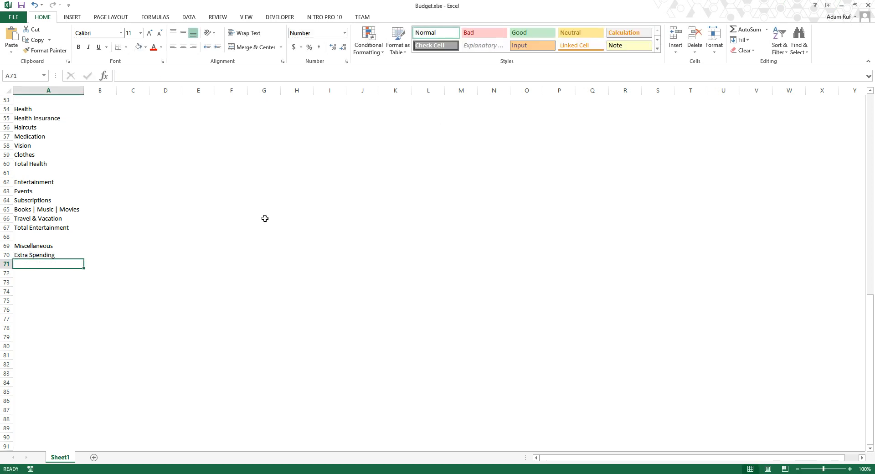
text(Christmas)
key(Return)
text(To)
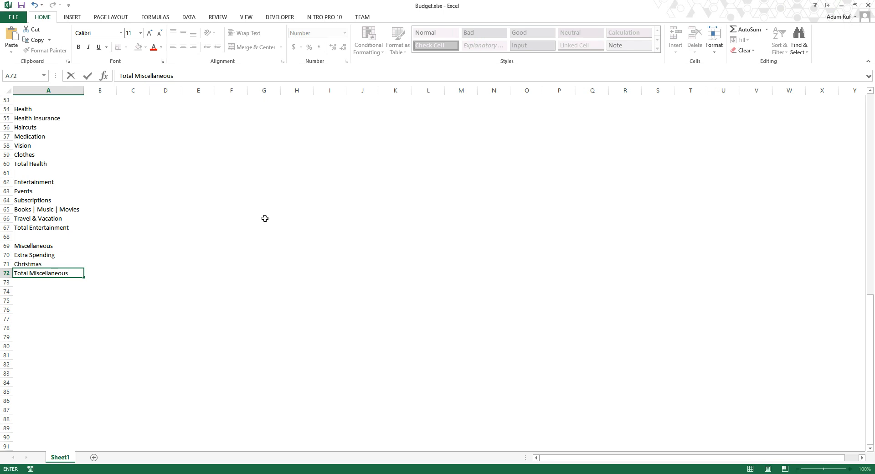
text(tal Miscellaneous)
key(Return)
- Merge and center cells B1 to N1 and enter the year 2017 in the merged cell
scroll(260, 219, up, 17)
scroll(256, 219, up, 1)
click(93, 100)
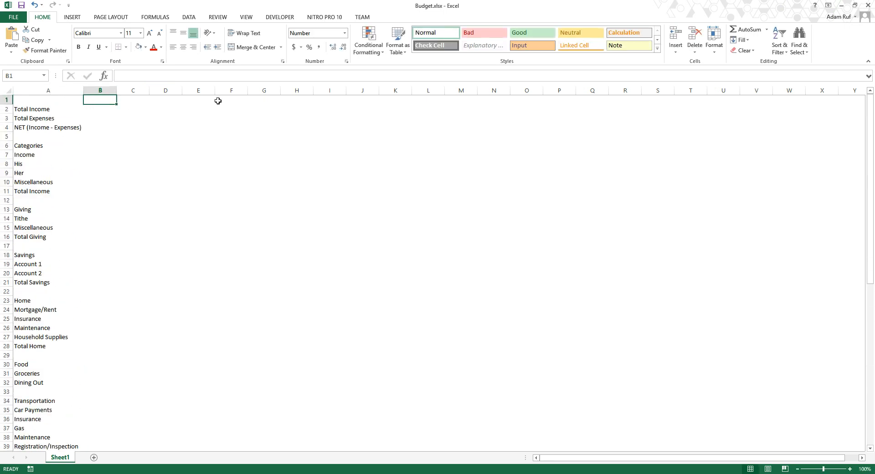
key(shift+Right)
key(shift+Right)
key(shift+Right)
key(shift+Right)
key(shift+Right)
key(shift+Right)
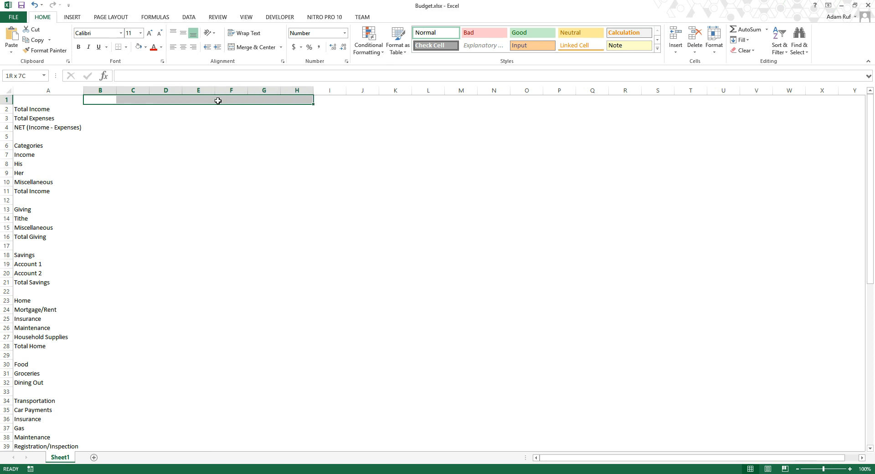
key(shift+Right)
key(shift+Right)
key(shift+Right)
key(shift+Right)
key(shift+Right)
key(shift+Right)
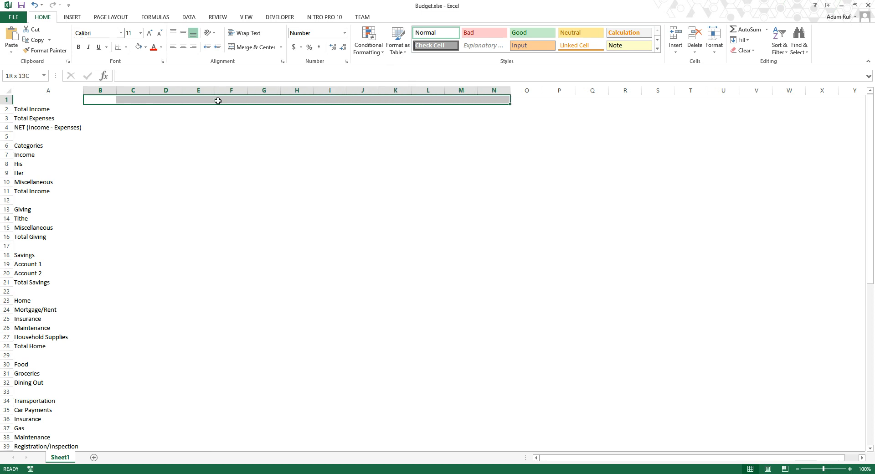
click(246, 52)
text(2,017)
key(Return)
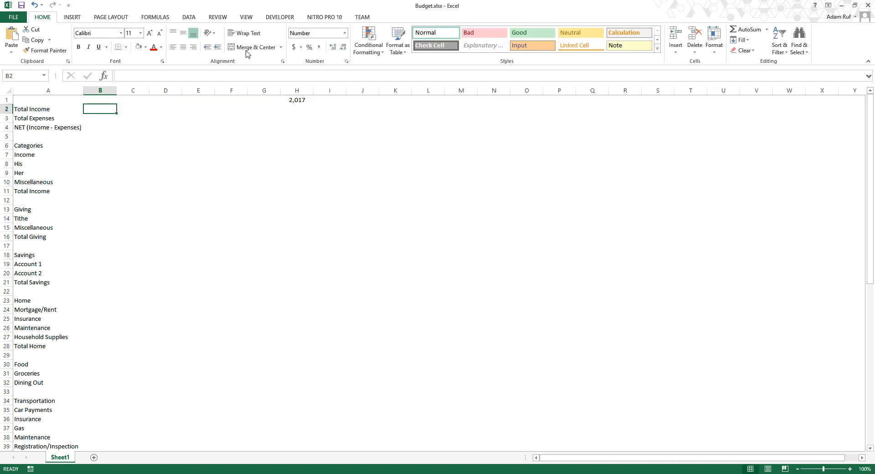
click(287, 100)
right_click(287, 101)
click(337, 244)
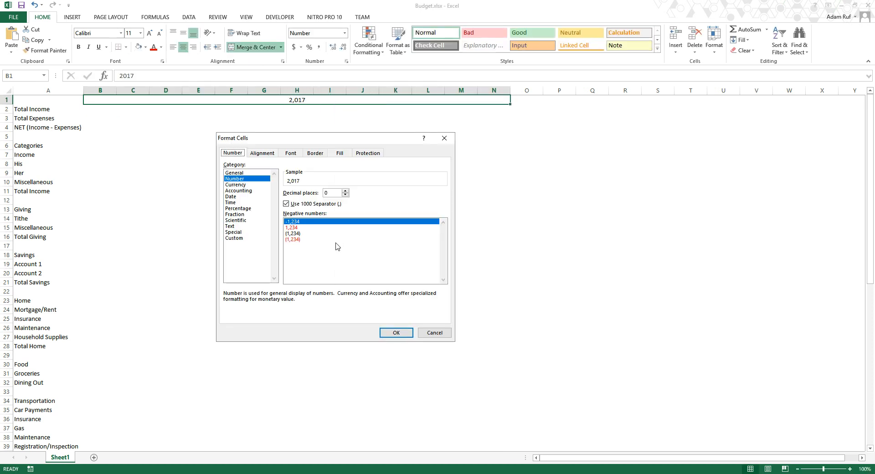
key(Return)
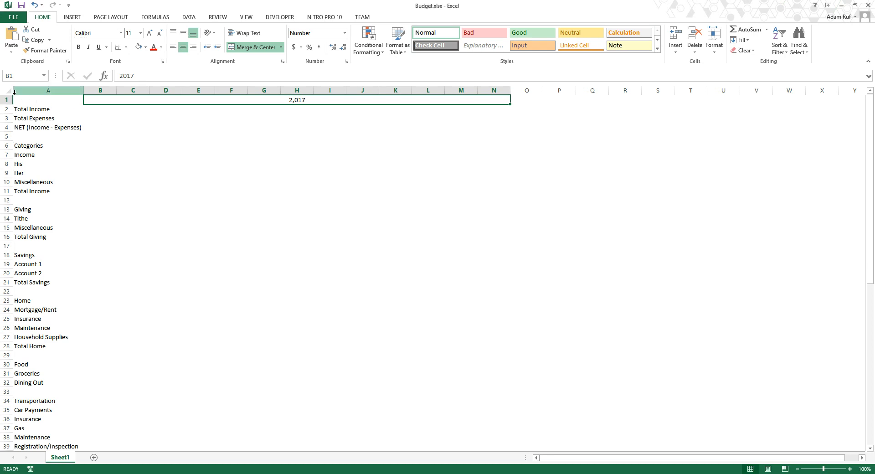
click(6, 90)
right_click(6, 92)
click(58, 232)
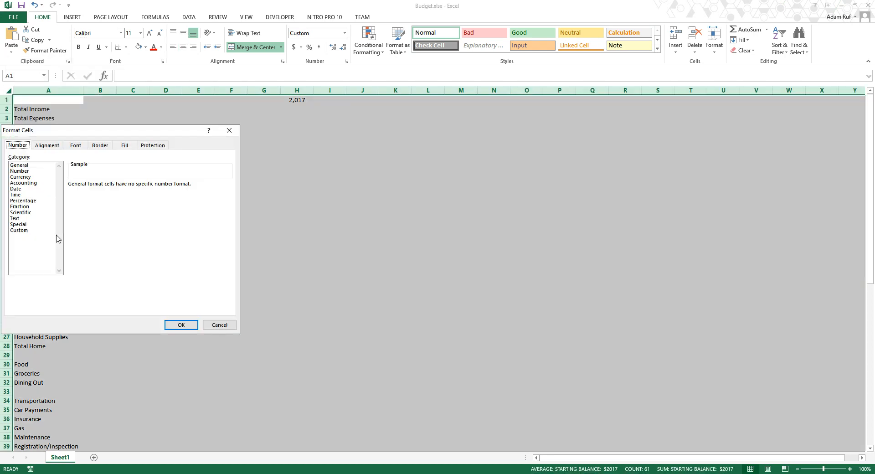
key(Escape)
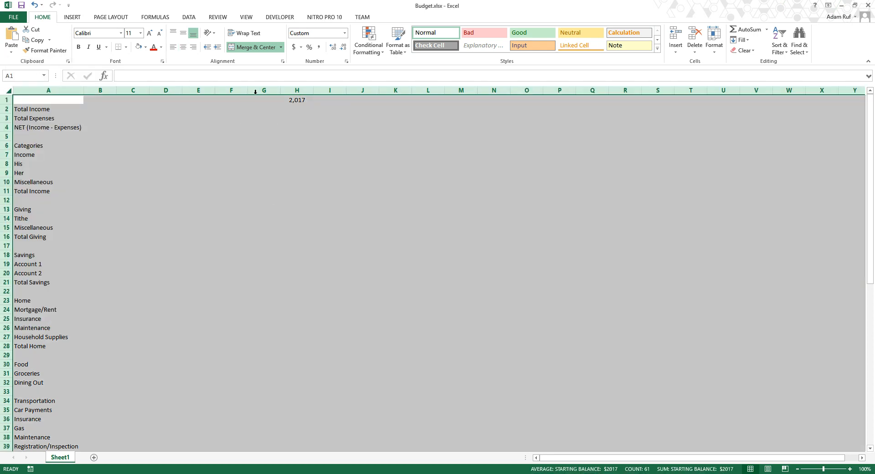
- Turn off the 1000 separator in the number format of the merged year cell in row 1
click(264, 103)
right_click(264, 102)
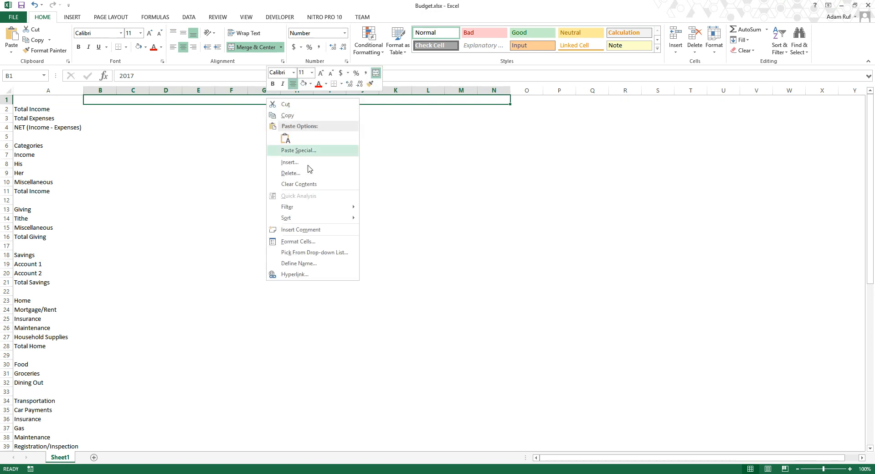
click(311, 244)
click(275, 205)
click(370, 333)
click(311, 108)
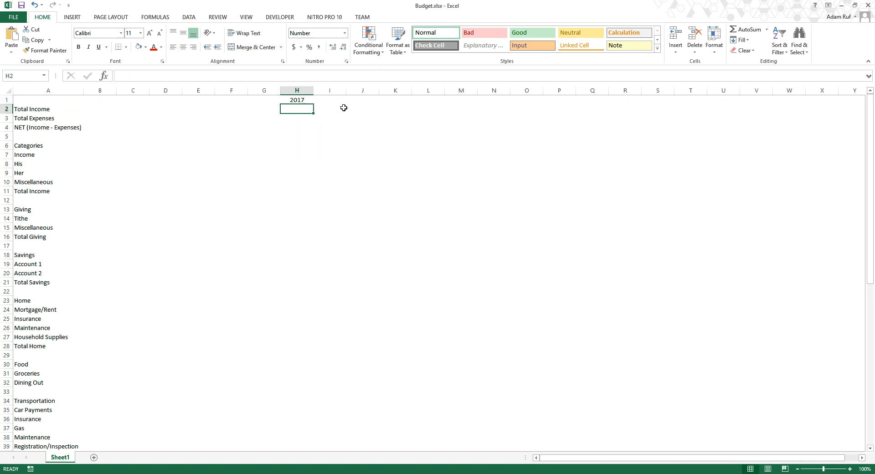
- Enter the heading Total in cells O1 and O6
click(365, 101)
key(Right)
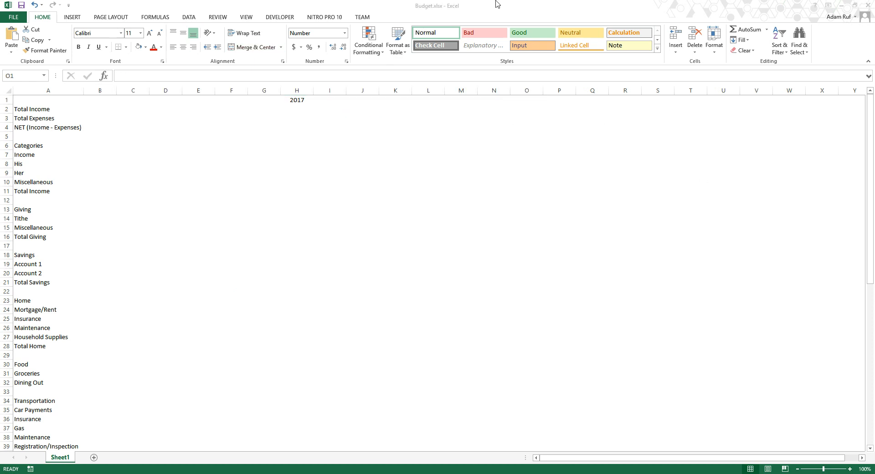
click(497, 4)
text(Total)
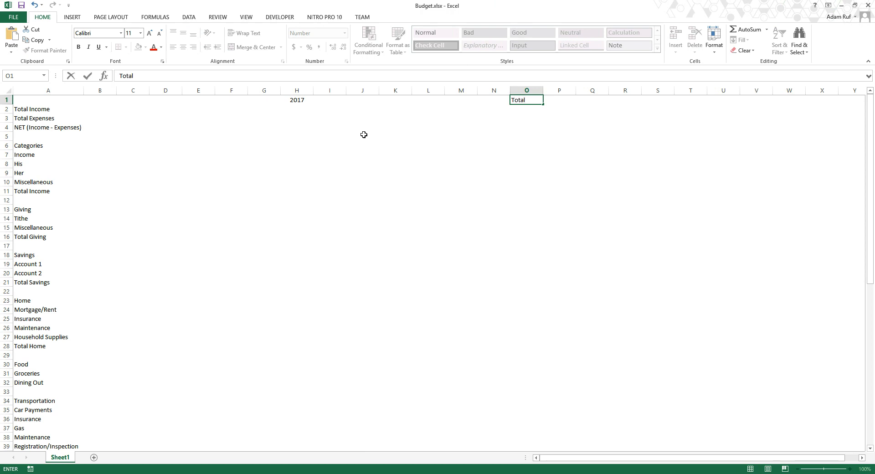
key(Return)
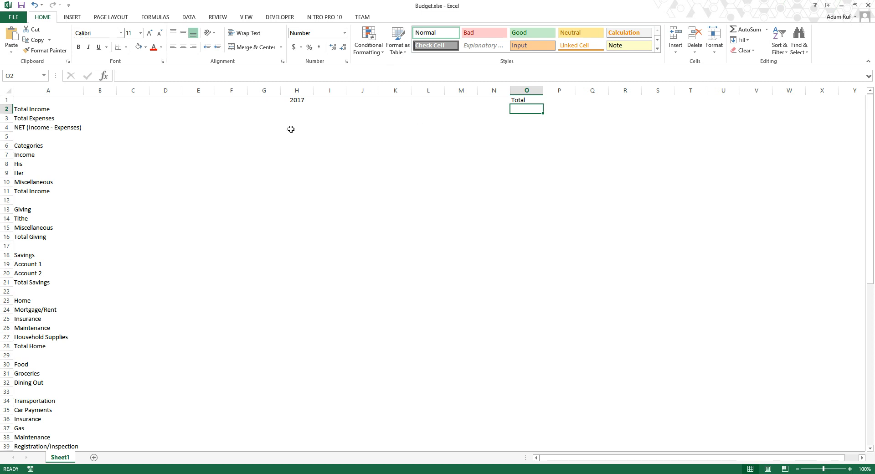
click(37, 148)
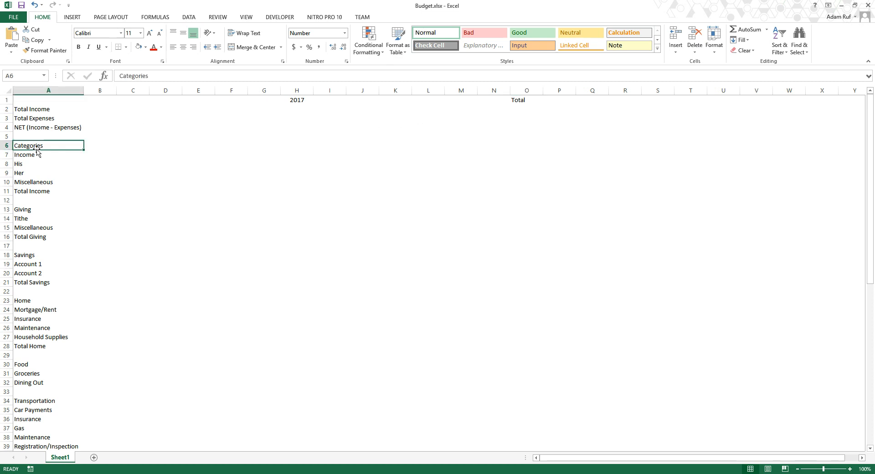
click(525, 144)
text(Total)
key(Return)
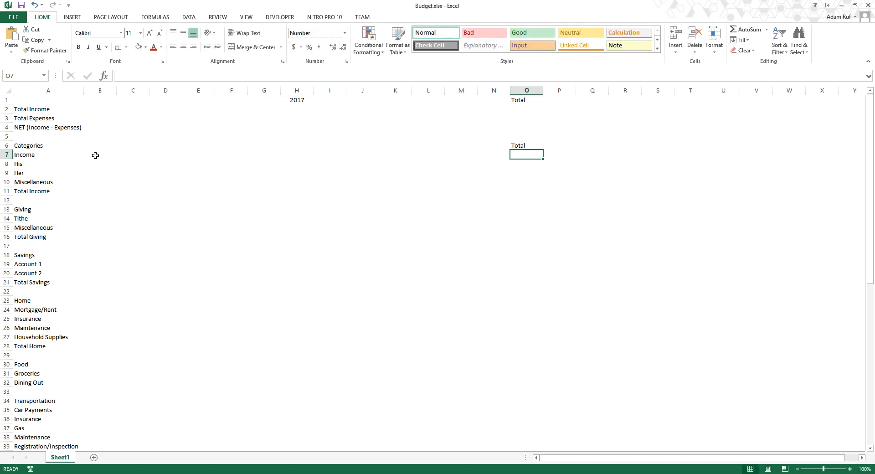
- Enter the two-month headings DJ, JF and FM in cells B6 to D6, beside Categories
click(72, 143)
key(Right)
text(DJ)
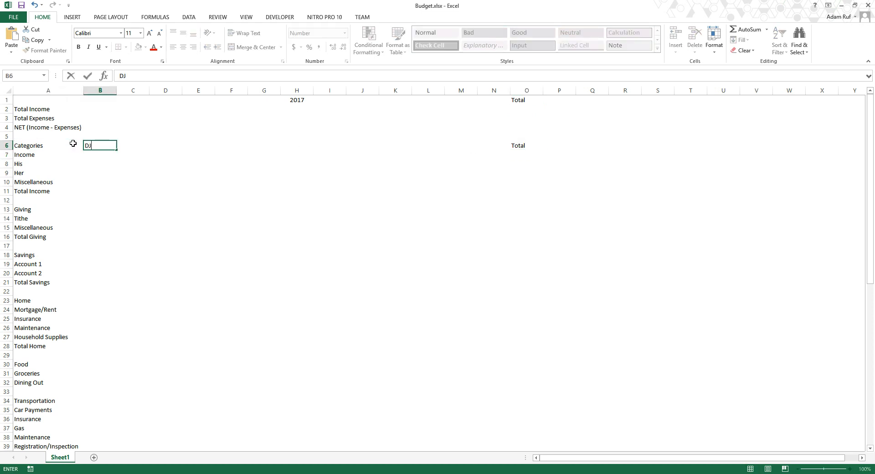
key(Tab)
text(JF)
key(Tab)
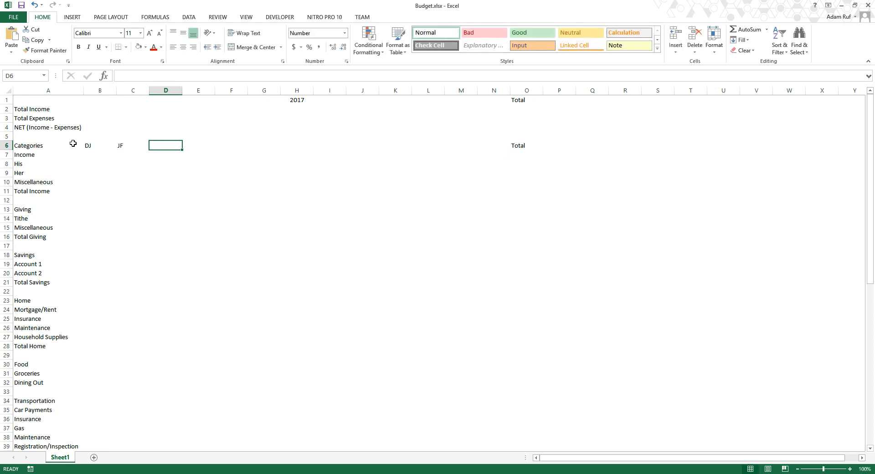
text(FM)
key(Tab)
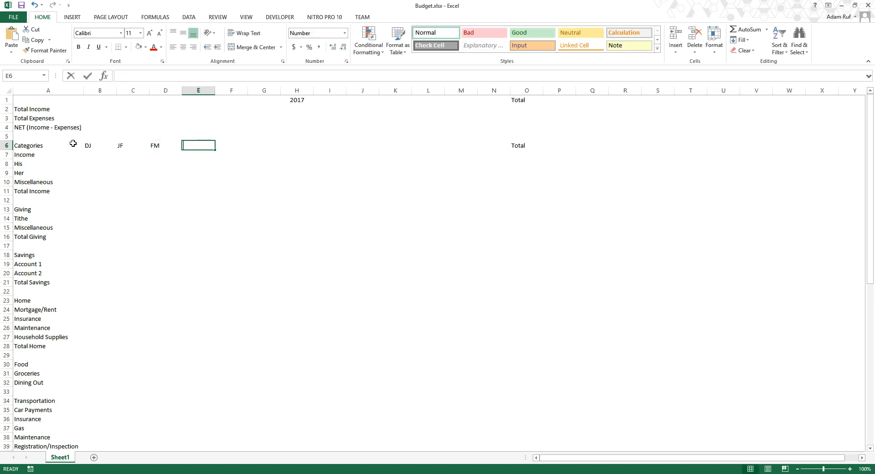
- Continue the row 6 headings with MA, AM, MJ, JJ and JA in cells E6 to I6
text(MA)
key(Tab)
text(AM)
key(Tab)
text(MJ)
key(Tab)
text(JJ)
key(Tab)
text(JA)
key(Tab)
- Complete the row 6 headings with AS, SO, ON, Nov and Dec in cells J6 to N6
text(AS)
key(Tab)
text(SO)
key(Tab)
text(ON)
key(Tab)
text(Nov)
key(Tab)
text(Dec)
key(Return)
- Make the merged 2017 heading bold at font size 12 and bold the period headings in B6 to N6
drag(55, 100, 60, 110)
drag(172, 122, 511, 124)
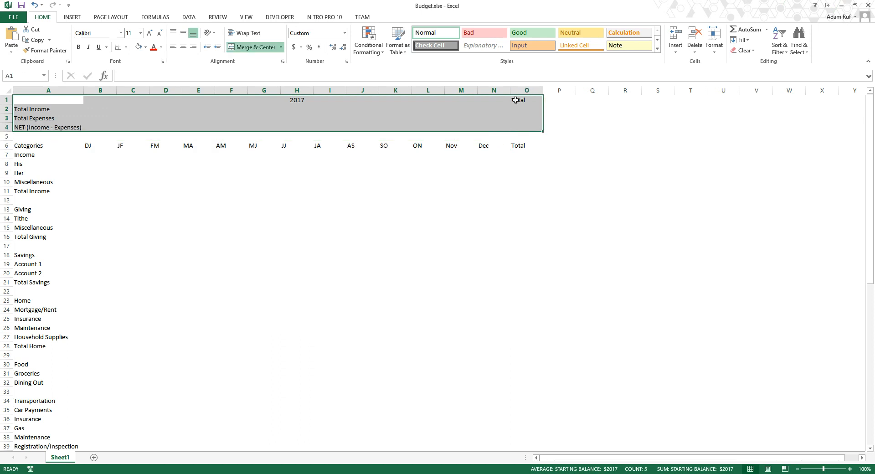
drag(515, 100, 385, 100)
click(133, 100)
key(ctrl+b)
click(149, 33)
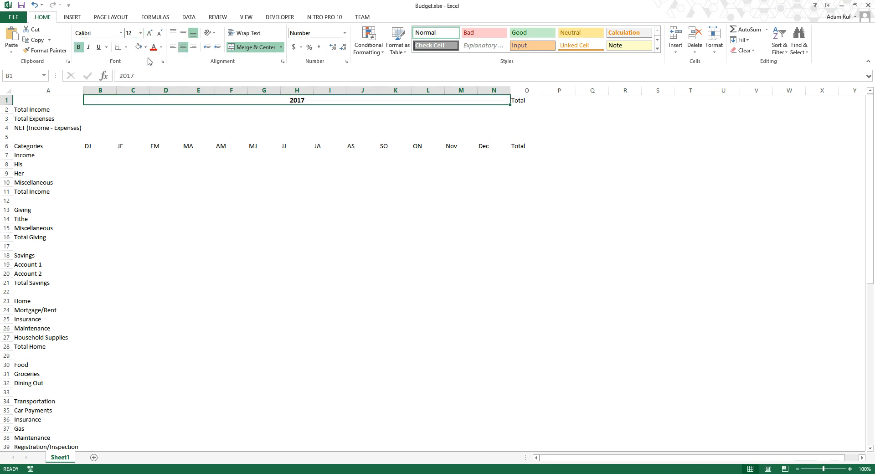
drag(91, 145, 482, 146)
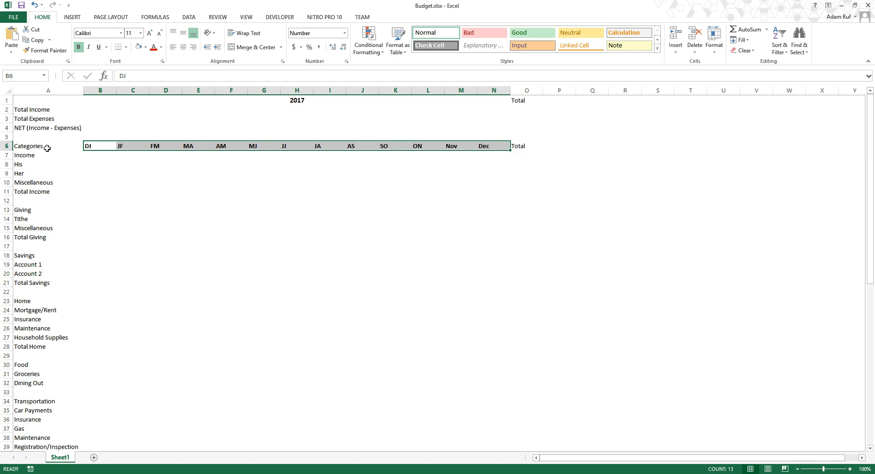
- Center the contents of rows 6 and 1 across columns A to O
drag(47, 148, 524, 145)
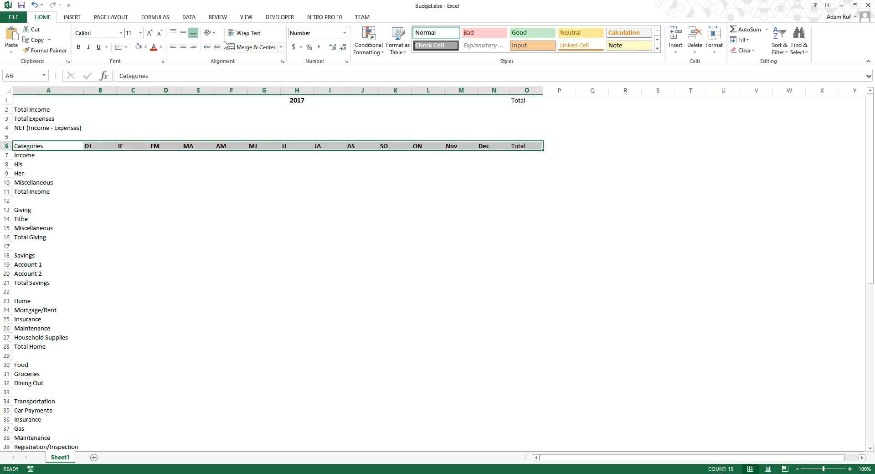
click(182, 47)
drag(72, 97, 524, 100)
click(182, 47)
- Enter a starting balance of 1000 in A1 and auto-fit the width of column A
click(56, 100)
text(1)
key(BackSpace)
text(Starting Balance:  $1000)
key(Return)
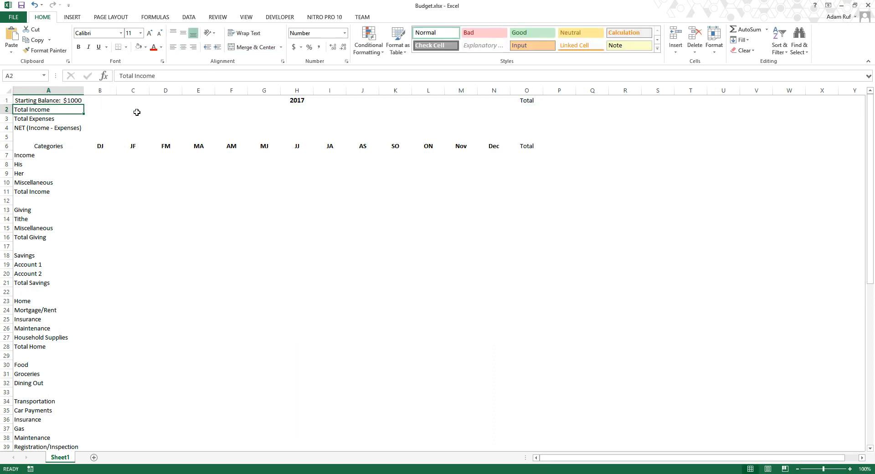
double_click(85, 91)
click(233, 195)
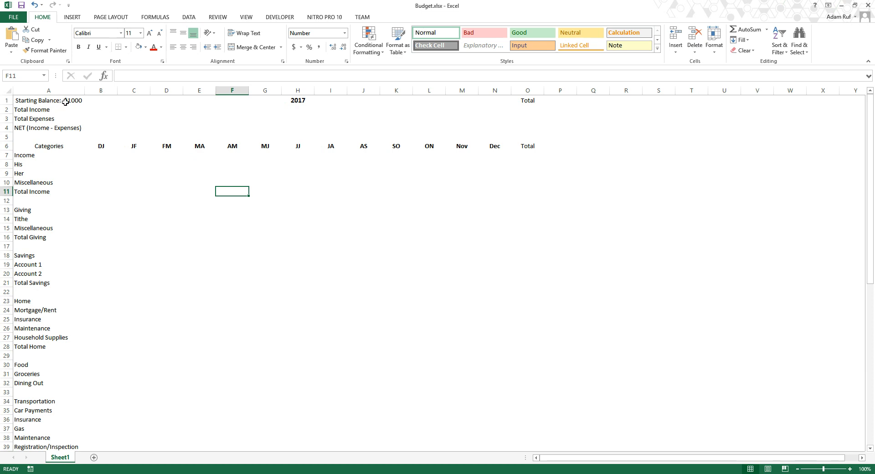
- Apply all borders to the summary block A1 to O4 and the income block A6 to O11
drag(66, 101, 515, 129)
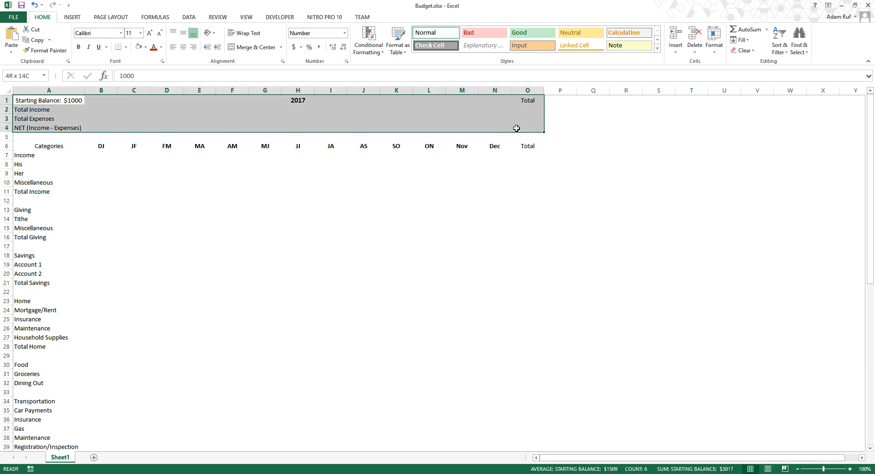
click(126, 47)
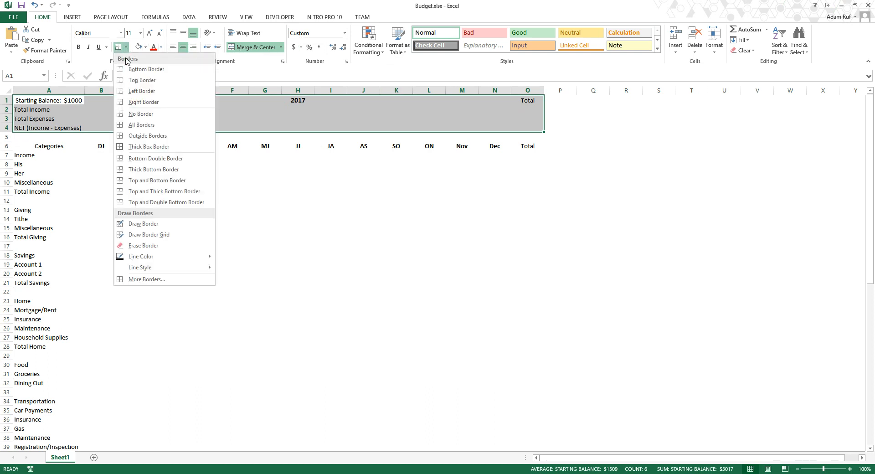
click(146, 126)
drag(76, 149, 519, 190)
click(119, 47)
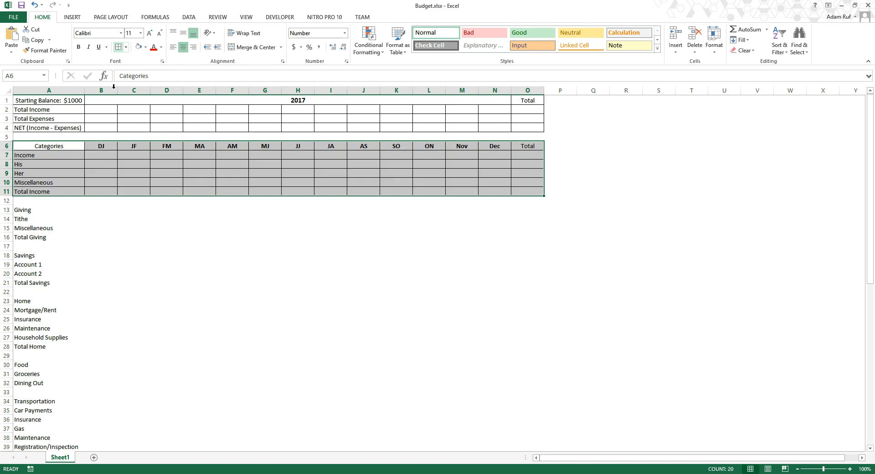
- Apply all borders to the Giving block A13 to O16 and the Savings block A18 to O21
drag(45, 211, 515, 235)
click(122, 51)
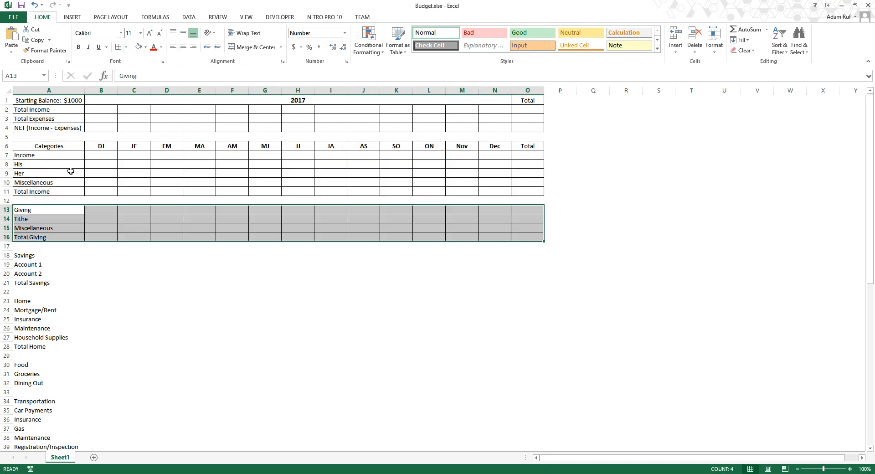
drag(39, 254, 523, 283)
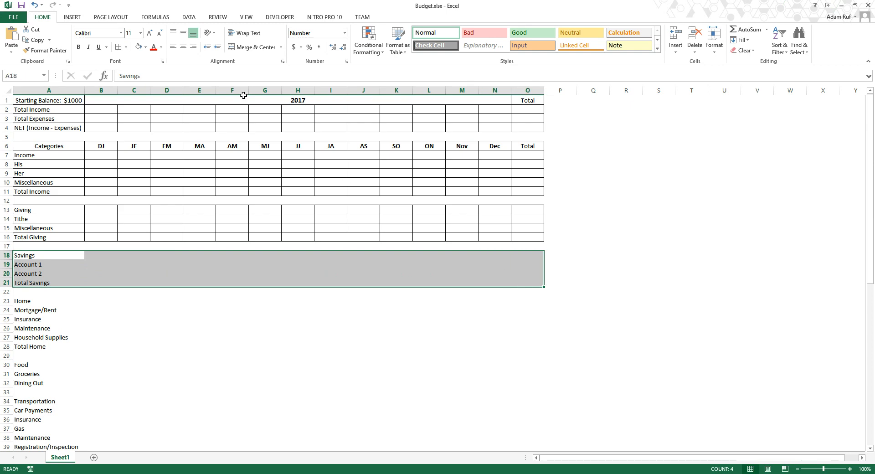
click(120, 47)
- Apply all borders to the Home block A23 to O28 and the Food block A30 to O32
scroll(110, 213, down, 3)
drag(77, 219, 539, 268)
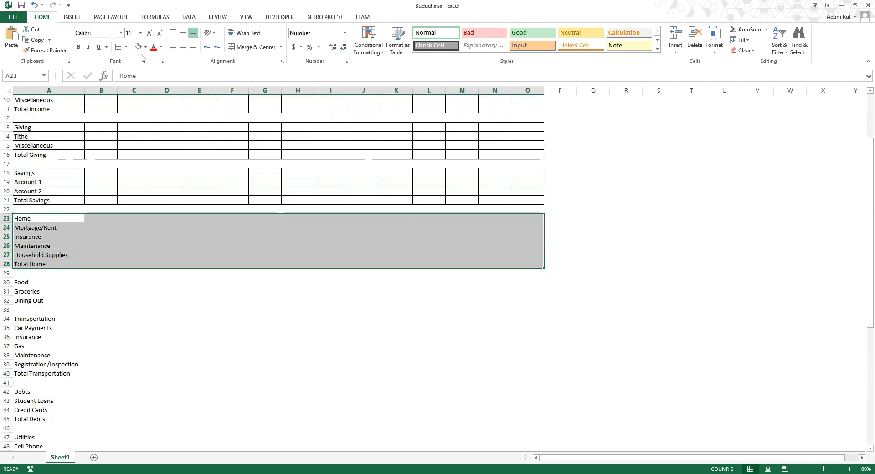
click(119, 47)
drag(53, 283, 538, 303)
scroll(385, 304, down, 3)
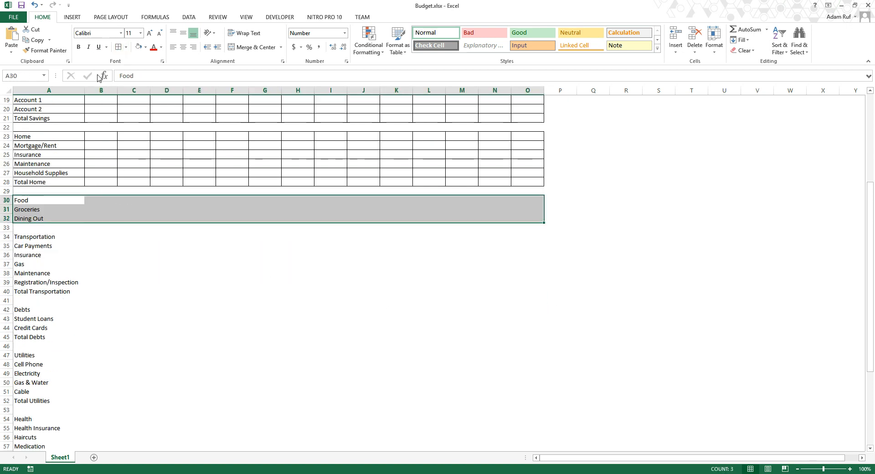
click(119, 47)
- Apply all borders to the Transportation block A34 to O40 and the Debts block A42 to O45
click(62, 236)
drag(107, 244, 534, 294)
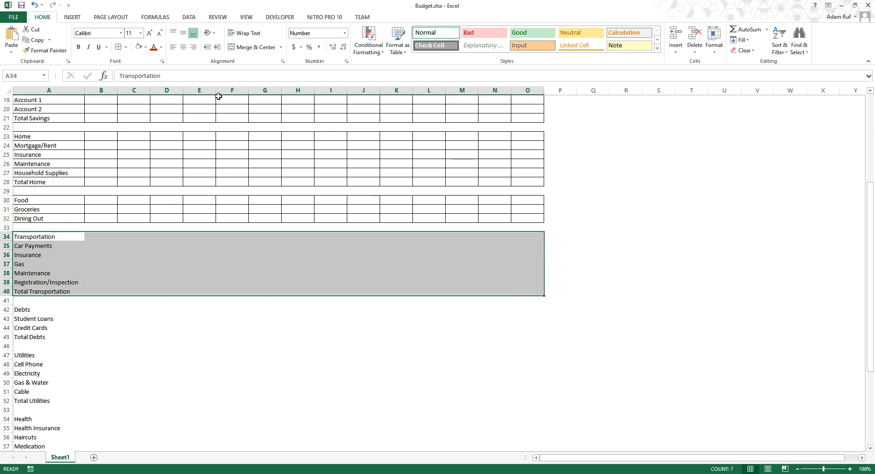
click(122, 51)
scroll(68, 218, down, 3)
drag(53, 228, 530, 255)
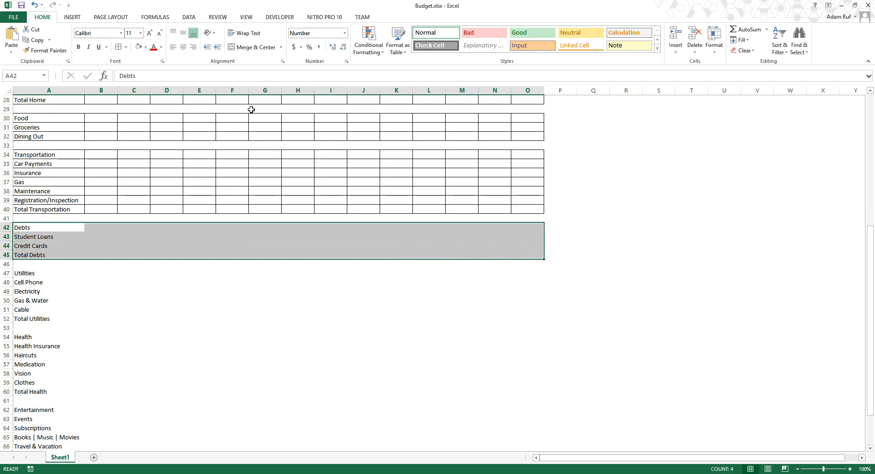
click(119, 47)
- Apply all borders to the Utilities block A47 to O52 and the Health block A54 to O60
drag(46, 273, 532, 320)
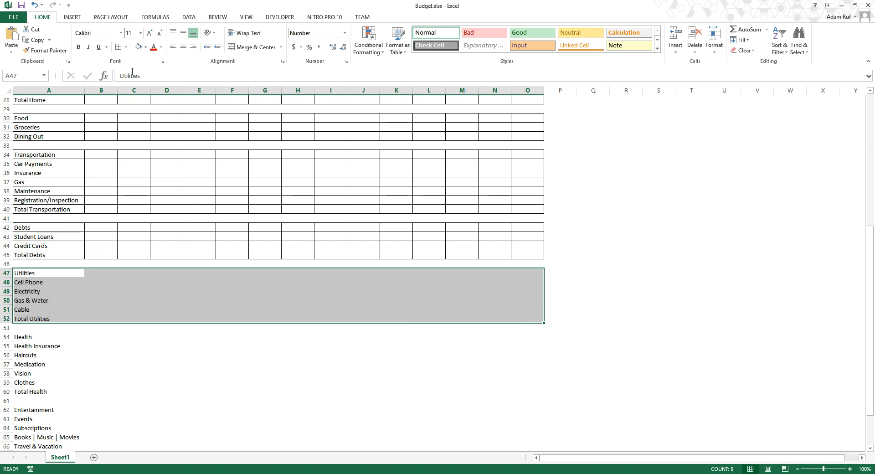
click(118, 50)
drag(43, 336, 524, 389)
scroll(197, 164, down, 7)
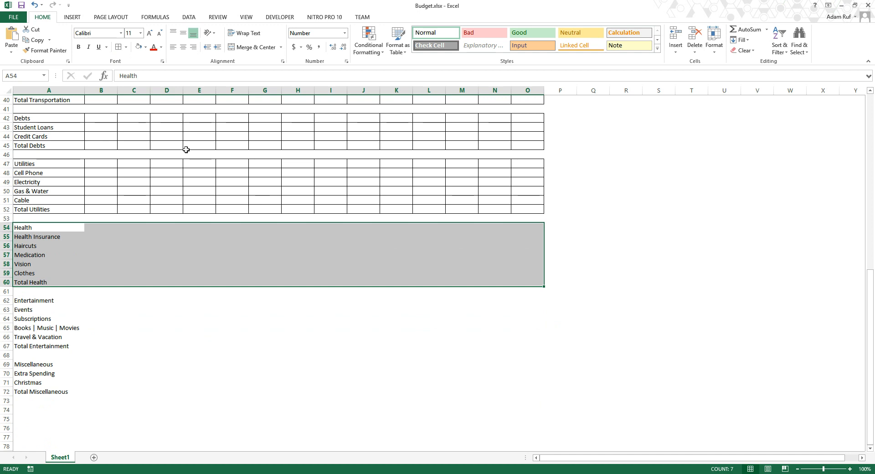
click(116, 51)
- Apply all borders to the Entertainment block A62 to O67 and the Miscellaneous block A69 to O72
drag(58, 219, 543, 266)
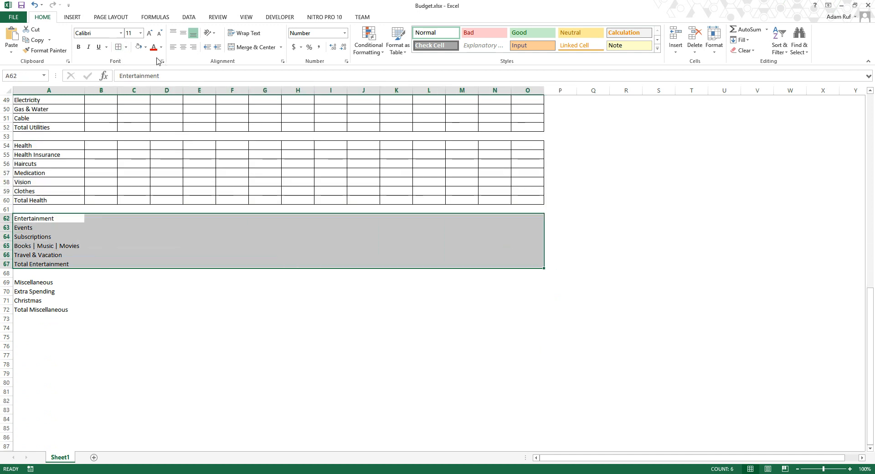
click(117, 49)
drag(61, 282, 524, 310)
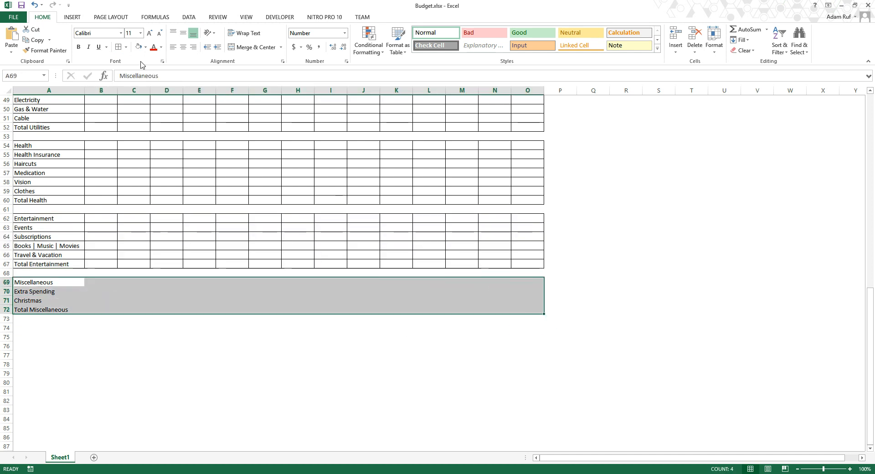
click(115, 48)
- Right-align the section total labels in A11, A16, A21, A28, A40, A45, A52, A60, A67 and A72 together
click(51, 313)
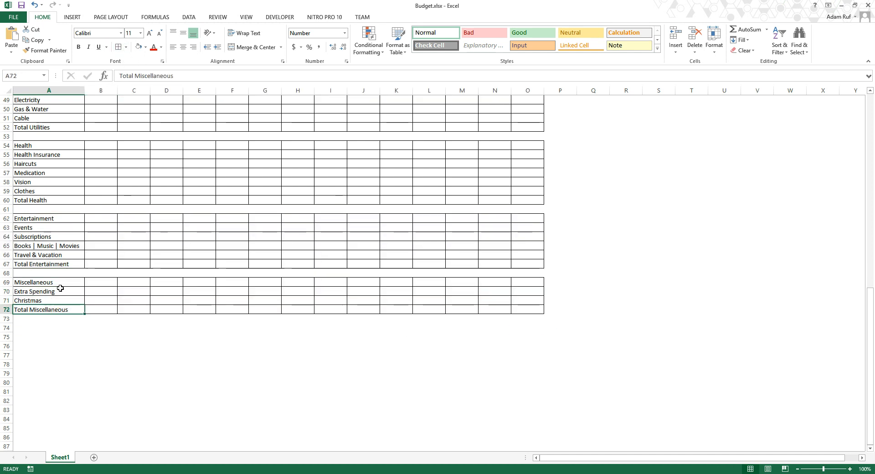
ctrl+click(61, 264)
ctrl+click(48, 200)
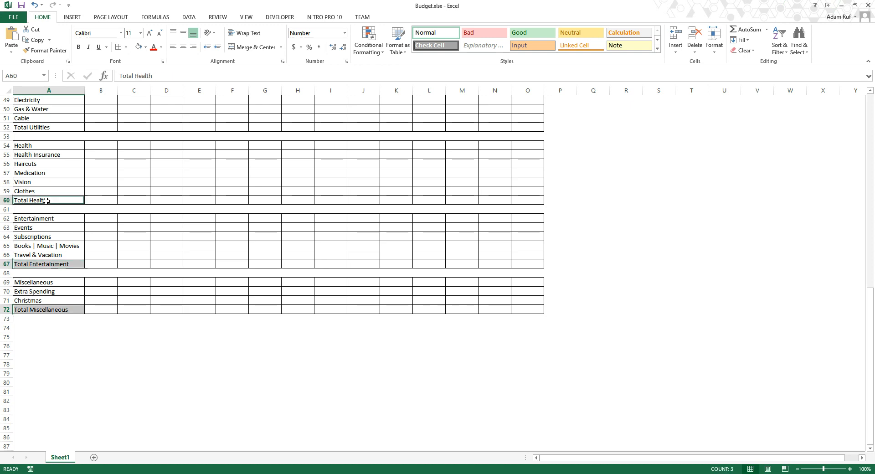
ctrl+click(39, 129)
scroll(91, 232, up, 4)
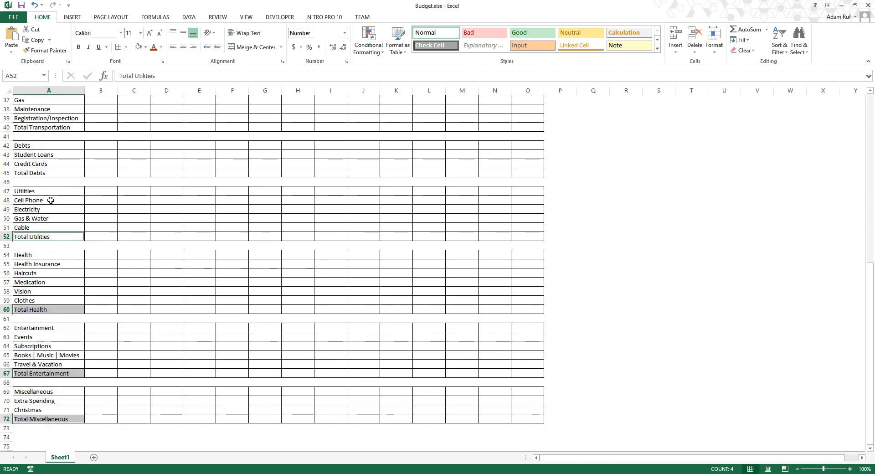
ctrl+click(48, 173)
ctrl+click(40, 127)
scroll(86, 231, up, 5)
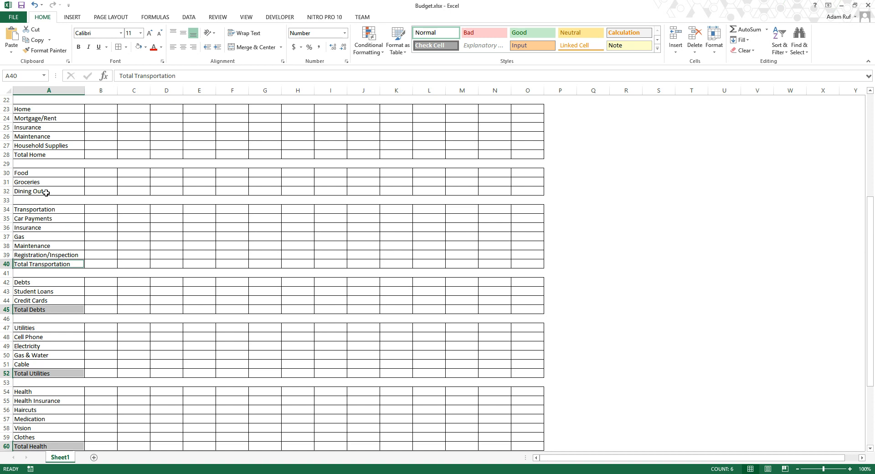
ctrl+click(45, 154)
scroll(57, 175, up, 3)
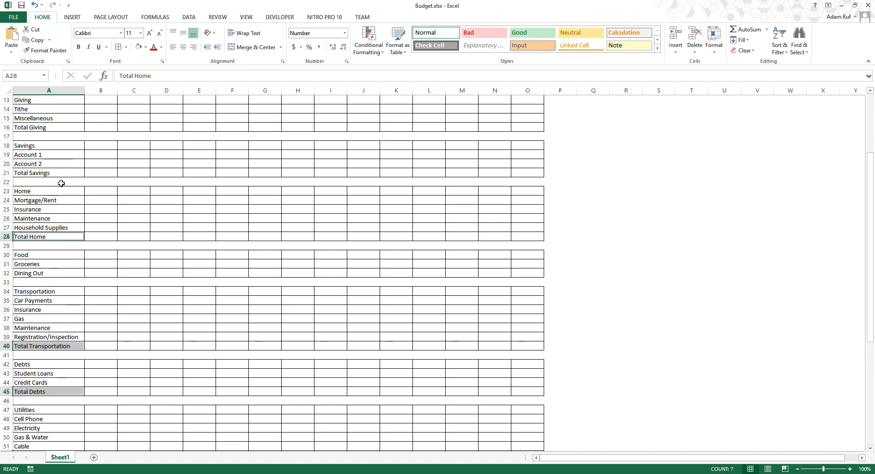
ctrl+click(40, 170)
ctrl+click(27, 129)
scroll(55, 182, up, 3)
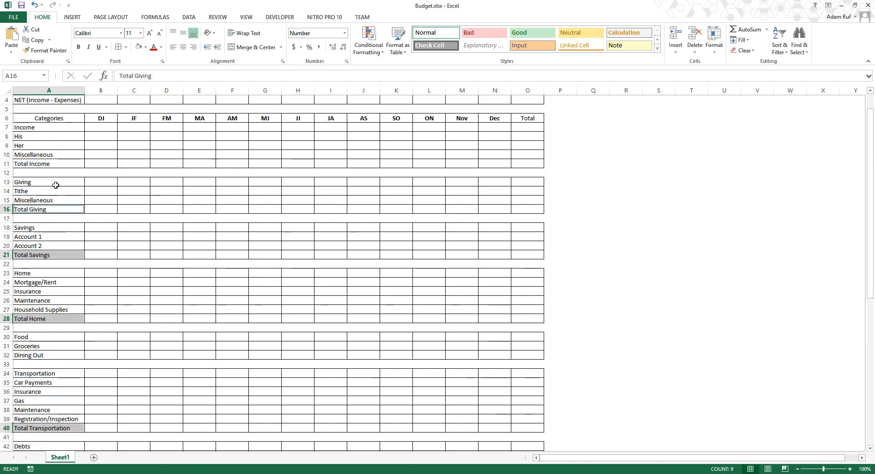
ctrl+click(46, 165)
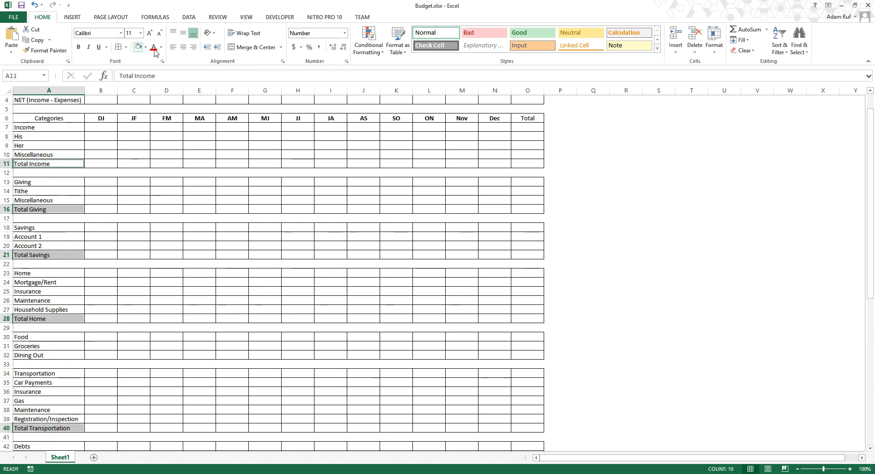
click(191, 47)
scroll(181, 247, down, 1)
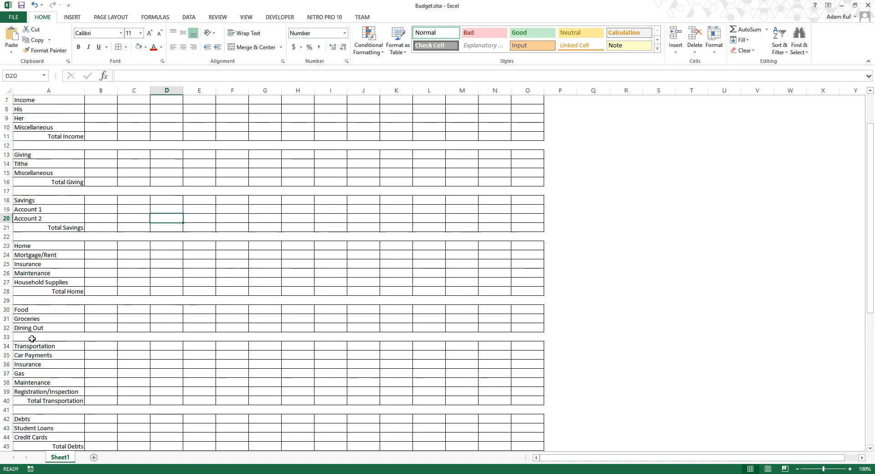
- Insert a row above the blank row preceding Transportation and enter "Total Food" in A33
right_click(6, 337)
click(30, 266)
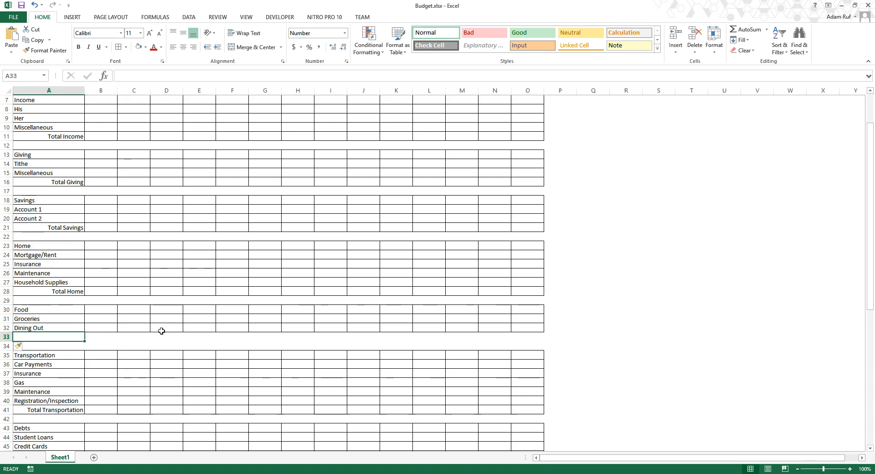
text(Total Food)
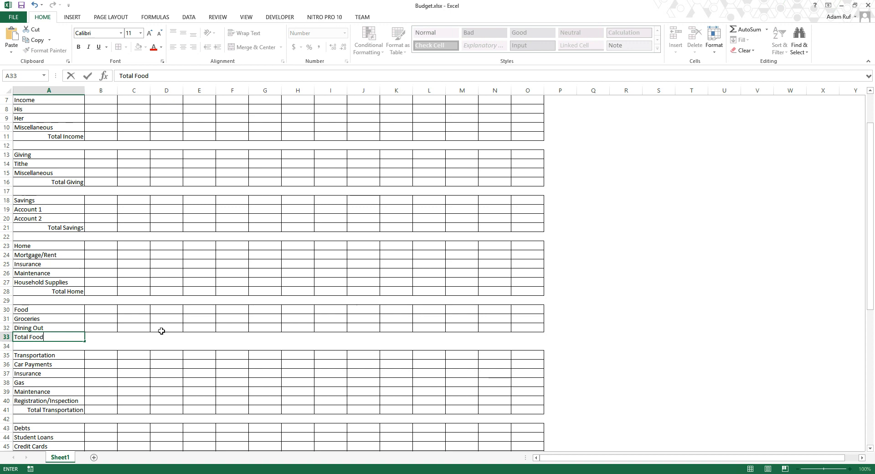
key(Return)
- Apply all borders to A33 through O33 and right-align the Total Food label
drag(76, 335, 517, 333)
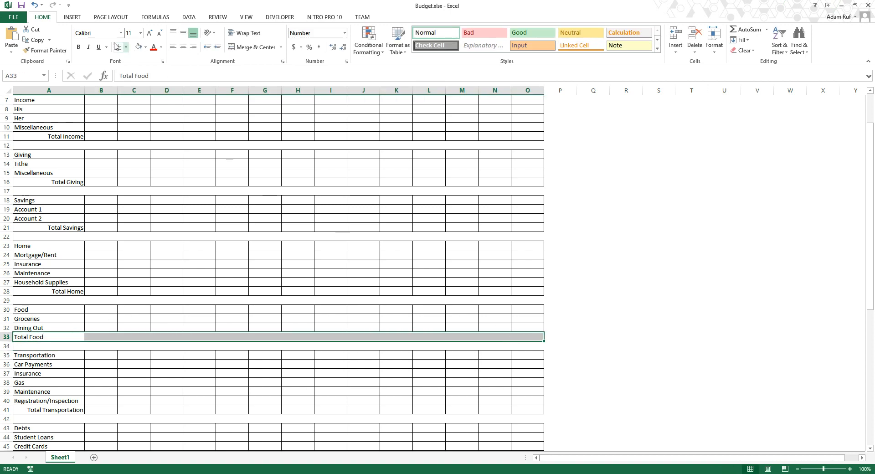
click(118, 48)
click(48, 333)
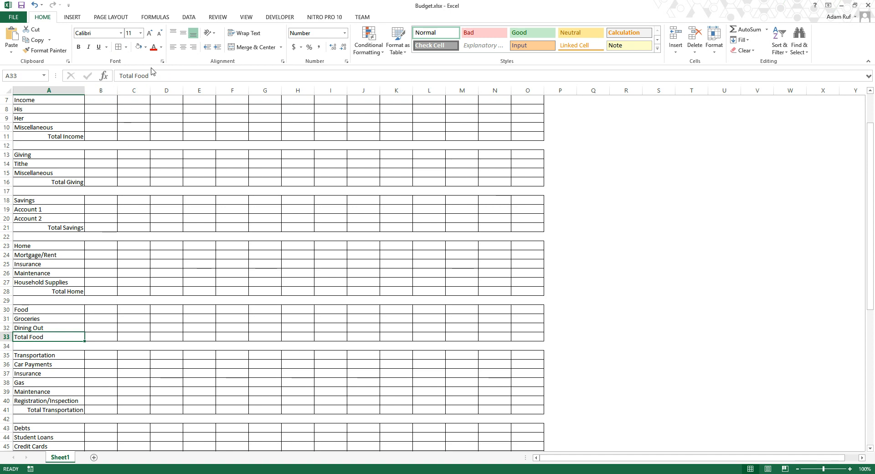
click(193, 47)
scroll(196, 287, up, 2)
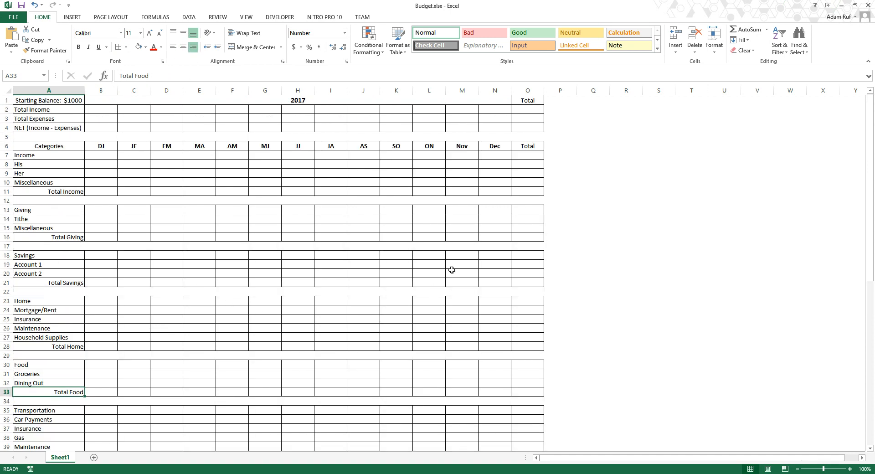
- Set the width of columns B through N to 5.5
click(429, 127)
drag(101, 90, 491, 89)
right_click(491, 90)
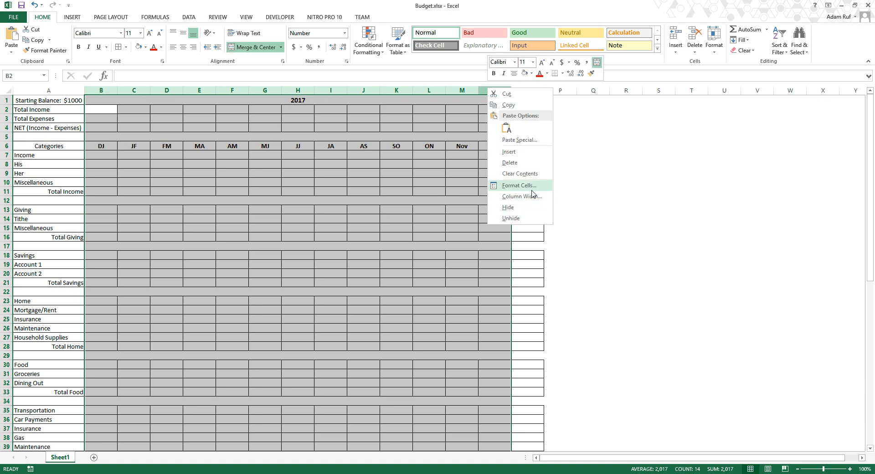
click(524, 196)
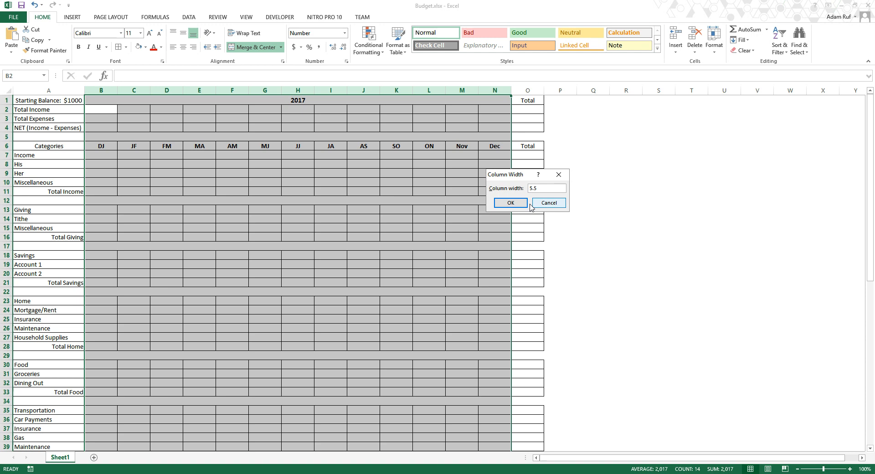
click(511, 202)
click(253, 163)
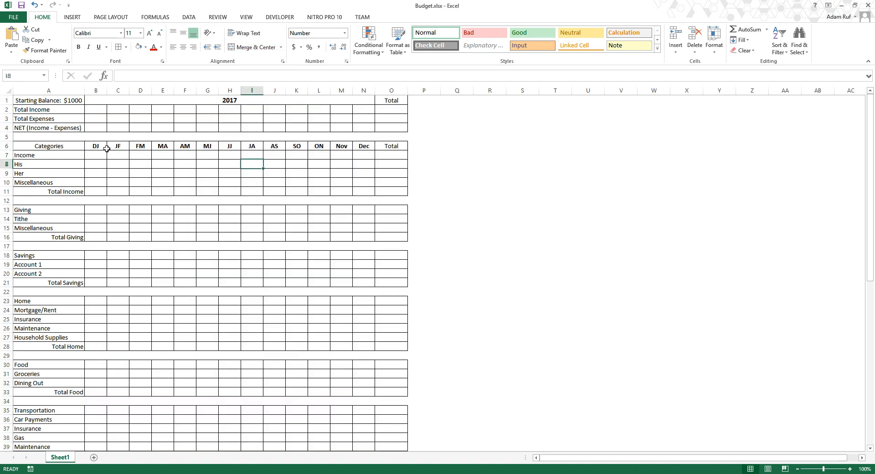
- Reduce the row height of the blank separator rows 5, 12, 17, 22, 29, 34, 42, 47, 54, 62 and 69 together
click(3, 136)
ctrl+click(6, 201)
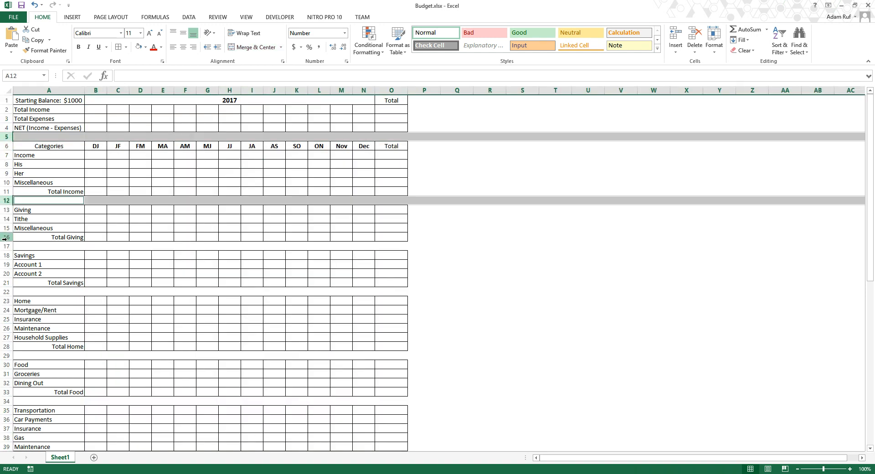
ctrl+click(2, 246)
scroll(74, 249, down, 3)
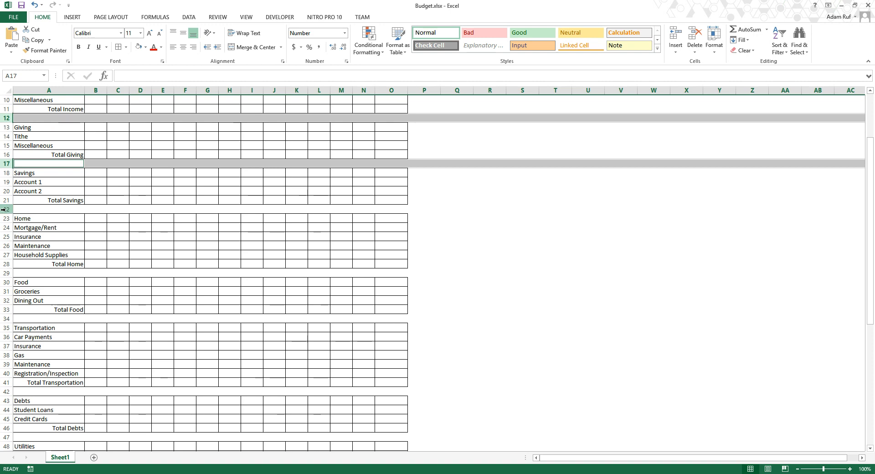
ctrl+click(4, 210)
ctrl+click(3, 273)
scroll(21, 261, down, 3)
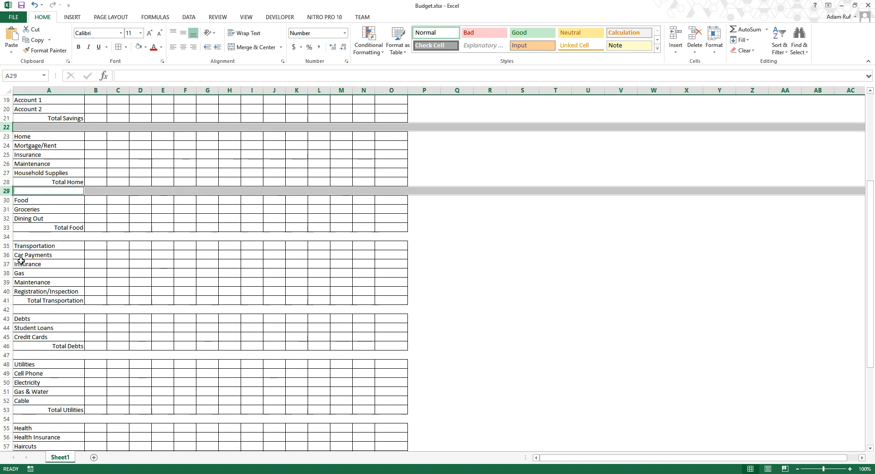
ctrl+click(2, 237)
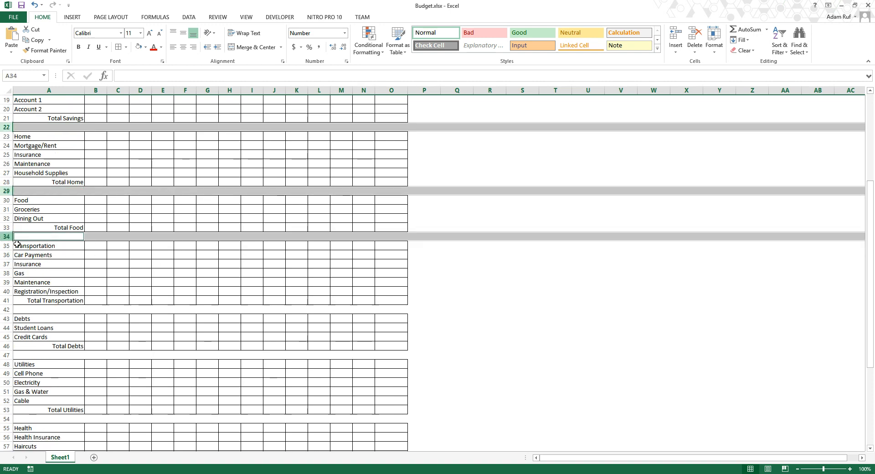
ctrl+click(3, 310)
scroll(86, 285, down, 3)
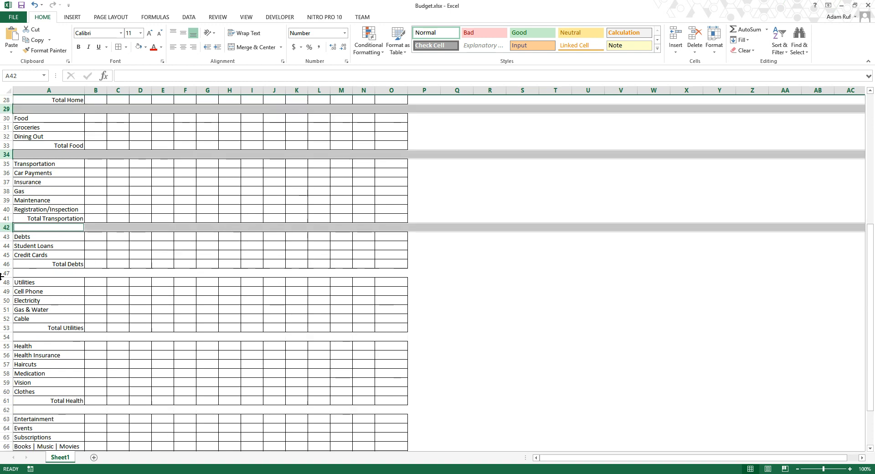
ctrl+click(3, 273)
scroll(81, 254, down, 3)
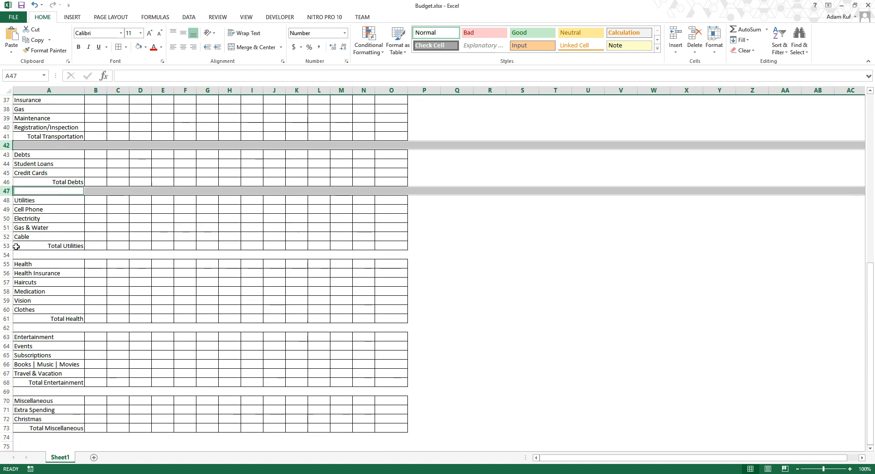
ctrl+click(3, 255)
scroll(2, 253, down, 3)
ctrl+click(7, 246)
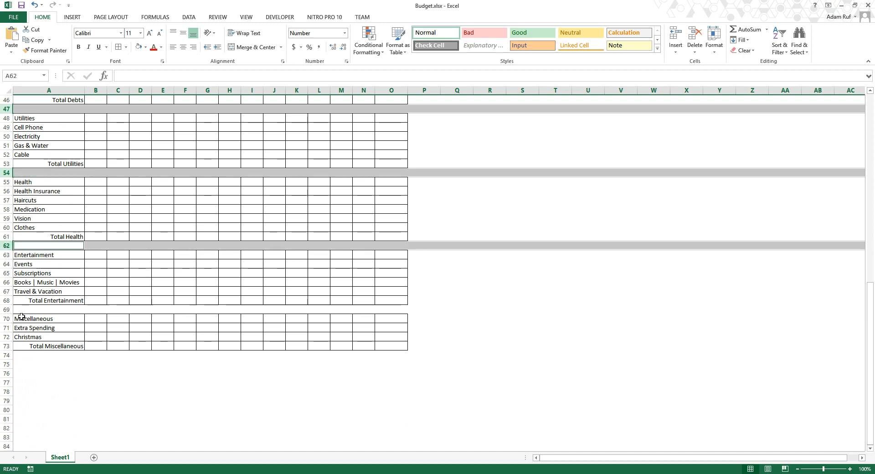
ctrl+click(6, 310)
scroll(114, 351, up, 15)
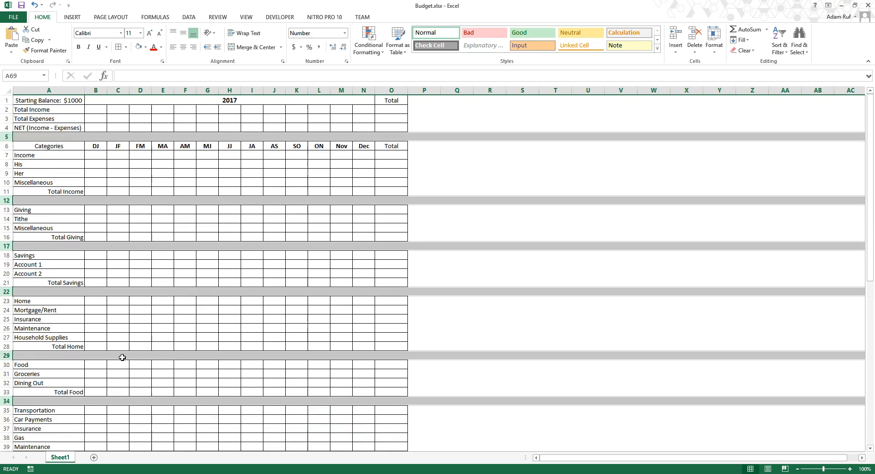
right_click(2, 136)
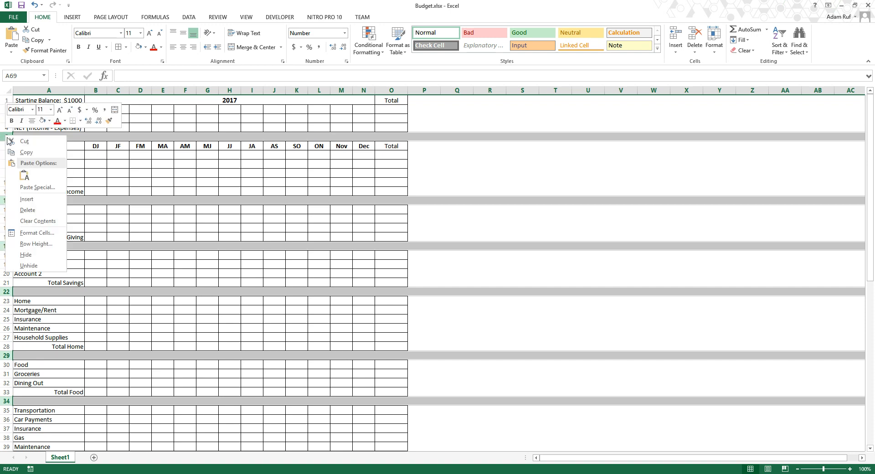
click(45, 244)
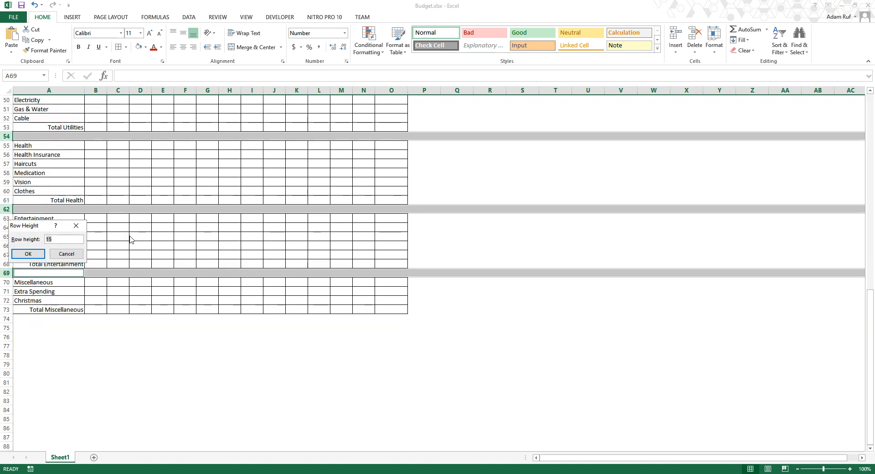
key(Return)
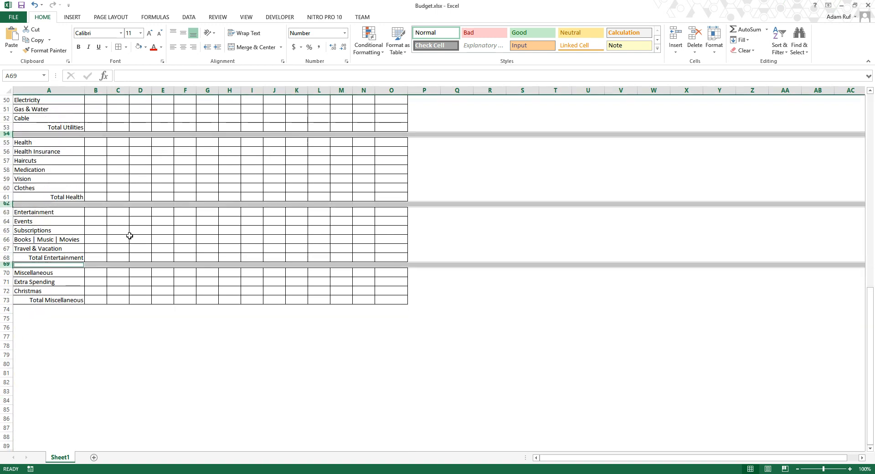
scroll(126, 241, up, 16)
click(249, 136)
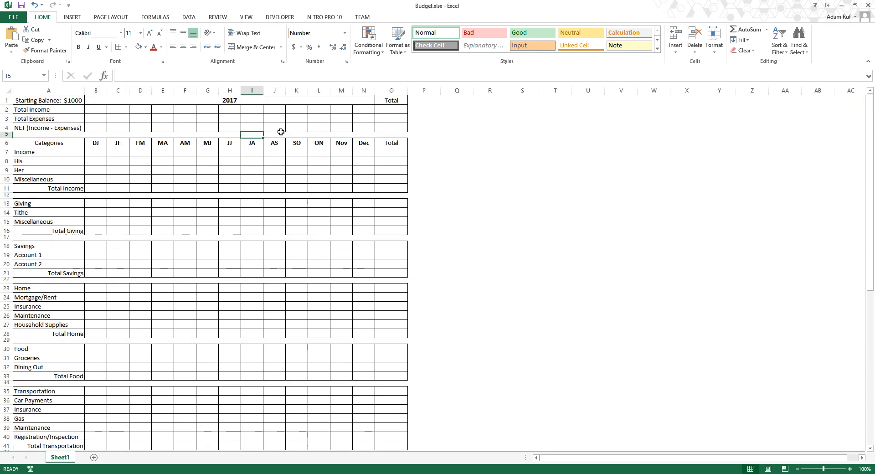
click(477, 140)
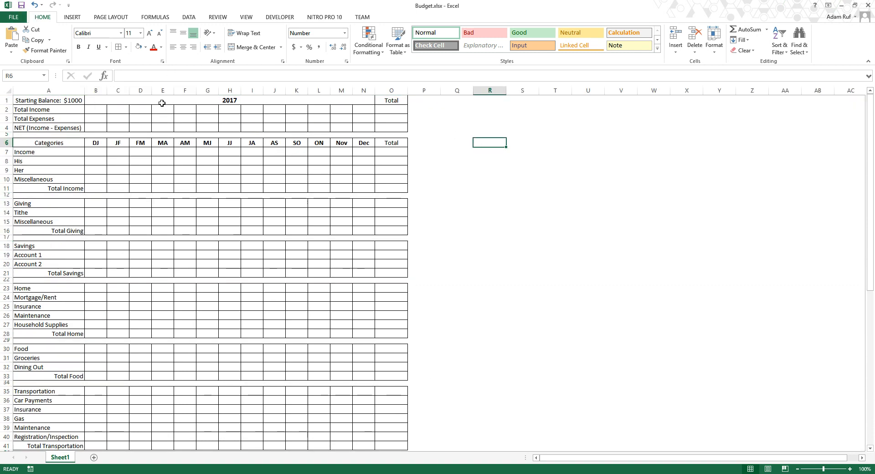
- Fill the merged 2017 heading in row 1 with dark blue and set its font color to white
click(154, 101)
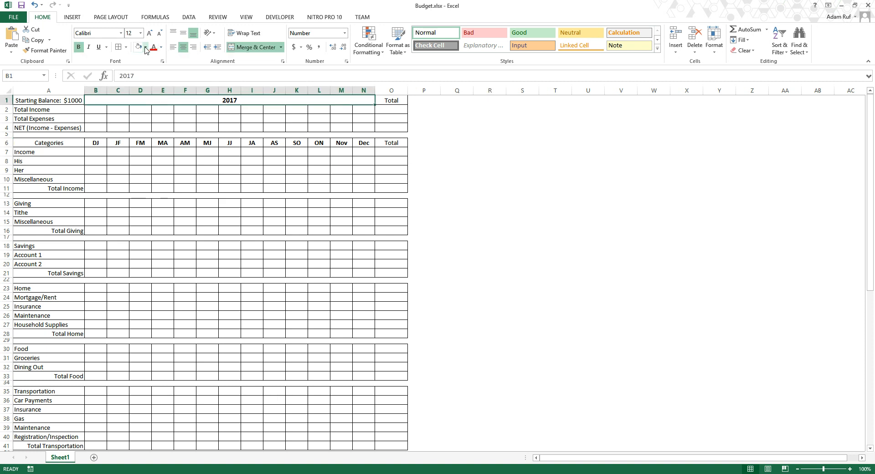
click(146, 47)
click(160, 67)
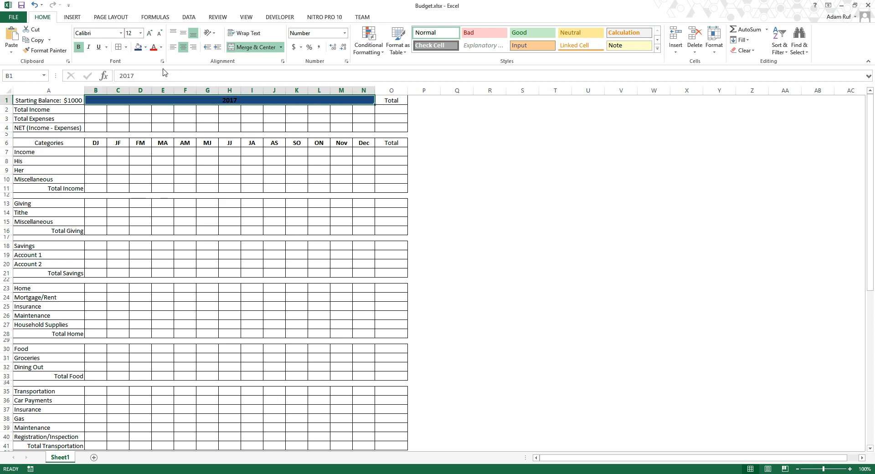
click(162, 49)
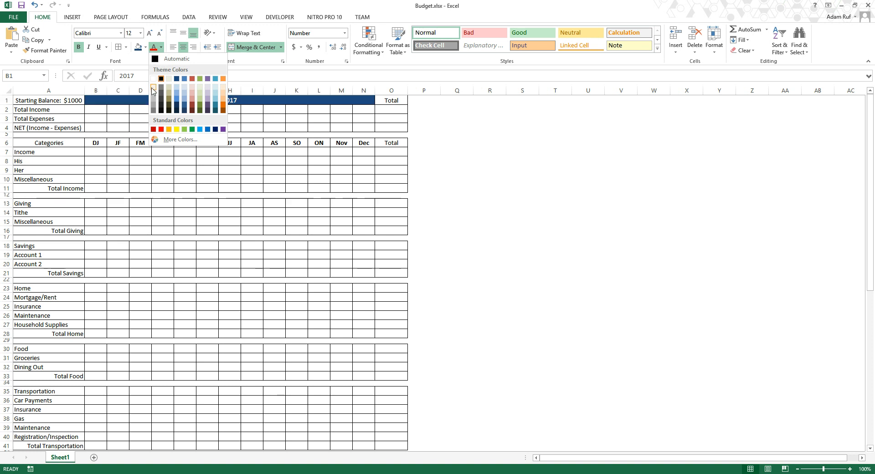
click(153, 84)
- Give the period headings in B6 through N6 the same dark blue fill and white font
drag(96, 142, 367, 143)
click(135, 47)
click(154, 47)
click(186, 171)
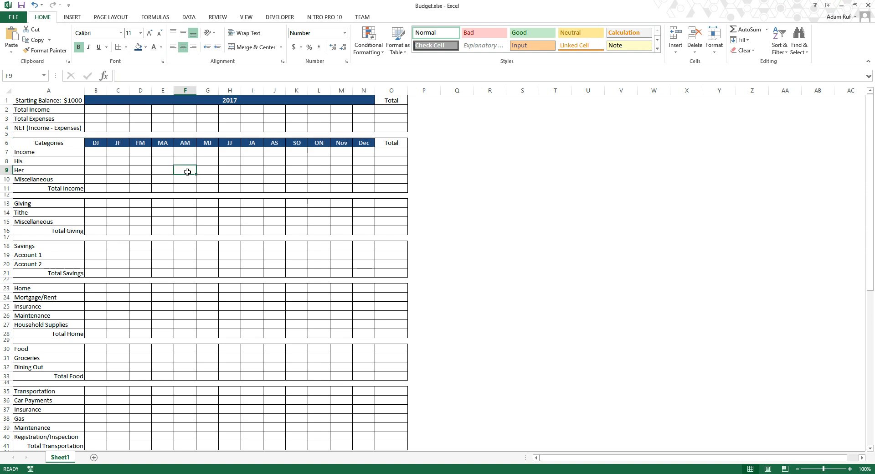
- Fill the Starting Balance, Categories and both Total heading cells (A1, A6, O1 and O6) with yellow
click(52, 100)
ctrl+click(391, 101)
ctrl+click(382, 146)
ctrl+click(64, 141)
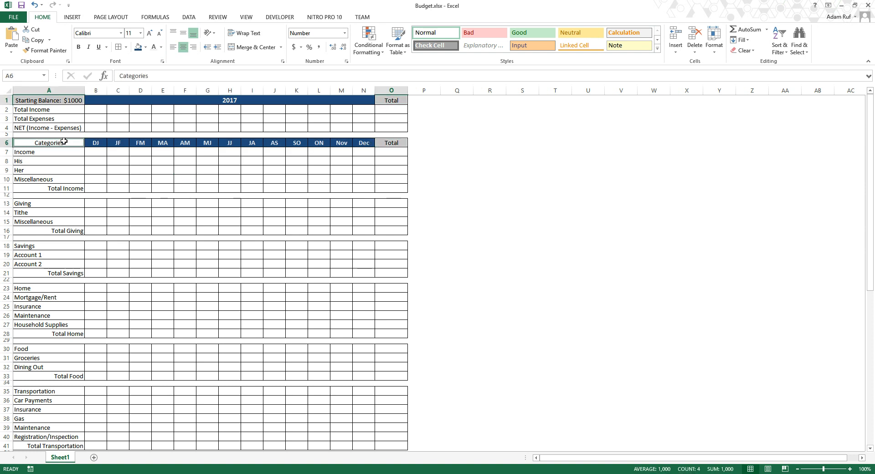
click(146, 48)
click(161, 118)
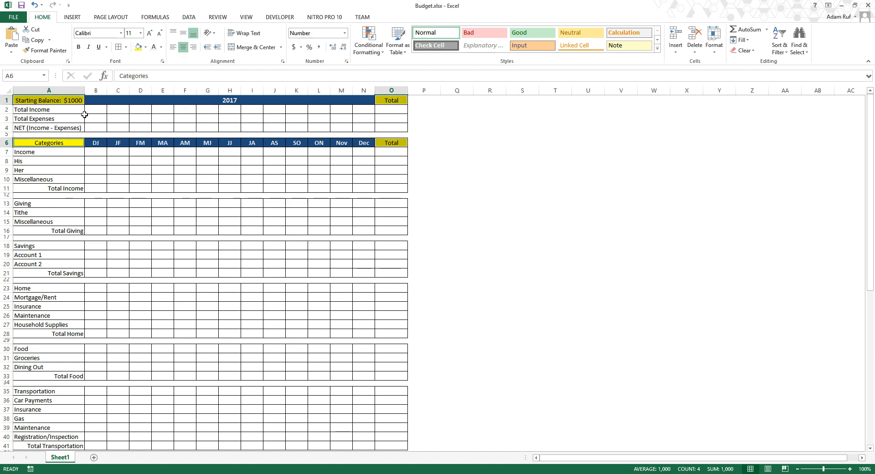
- Fill the Total Income and Total Expenses rows, A2 through N3, with the lightest gray theme color
drag(80, 110, 356, 118)
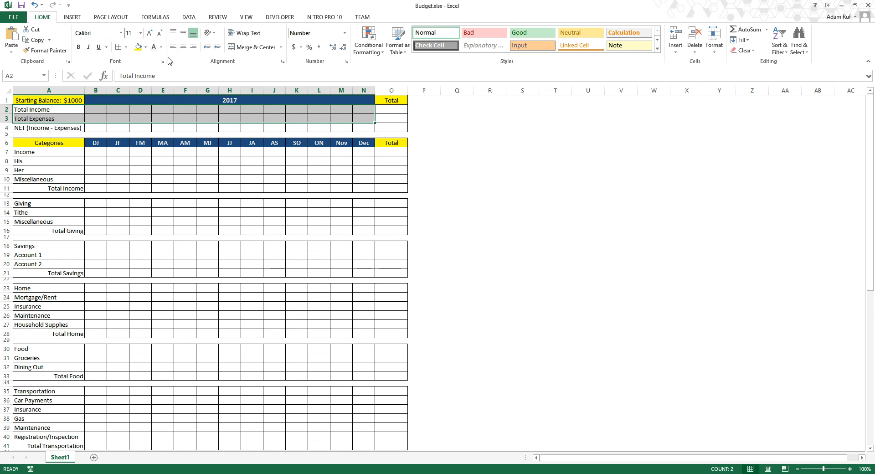
click(146, 48)
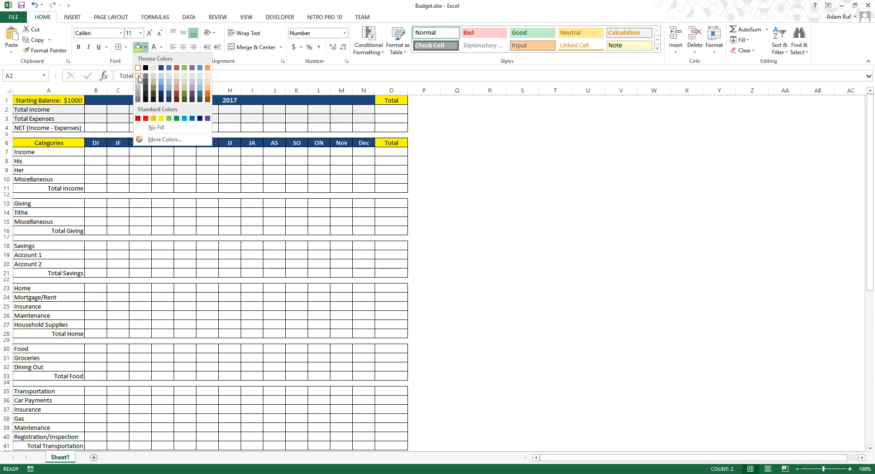
click(139, 77)
- Fill the NET row A4 through O4 and the total cells O2 and O3 with light blue
drag(63, 128, 387, 131)
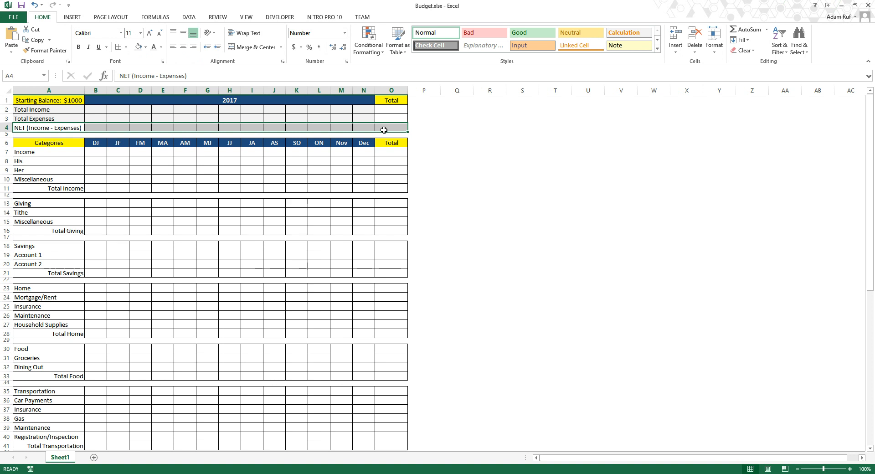
click(145, 47)
click(166, 80)
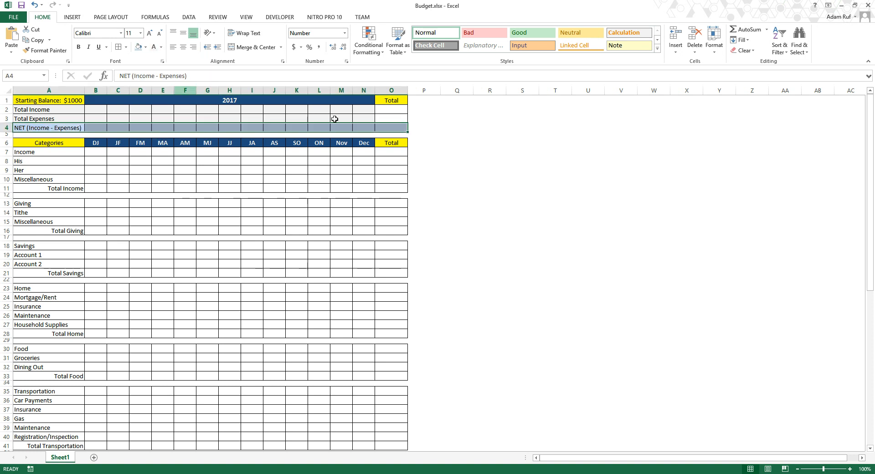
drag(387, 109, 388, 118)
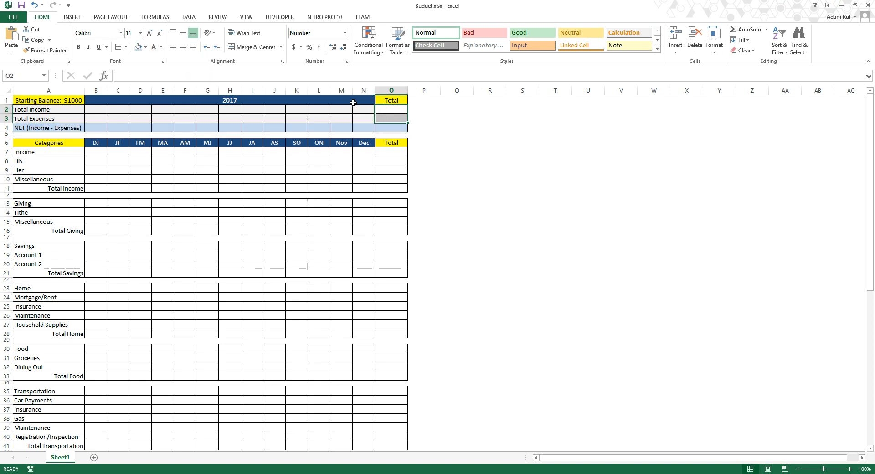
click(141, 48)
- Fill the Income section's total column O7 through O11 and its Total Income row A11 through N11 with light blue
drag(399, 149, 393, 187)
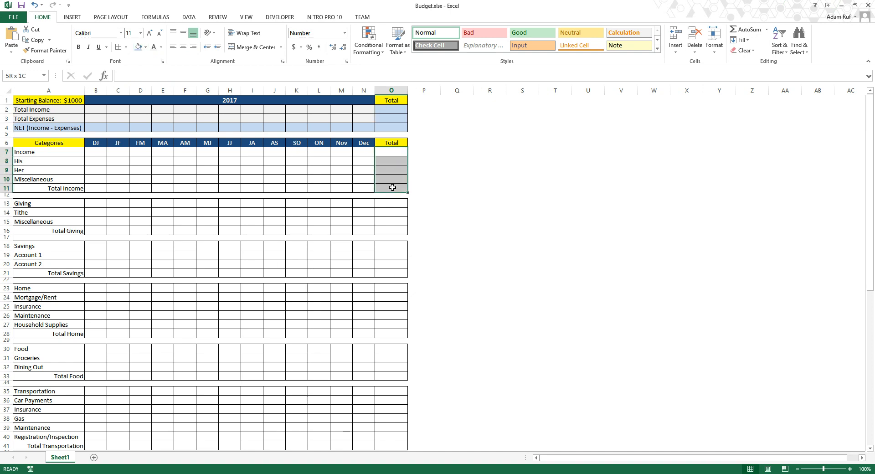
scroll(400, 172, down, 1)
drag(362, 157, 102, 158)
click(71, 161)
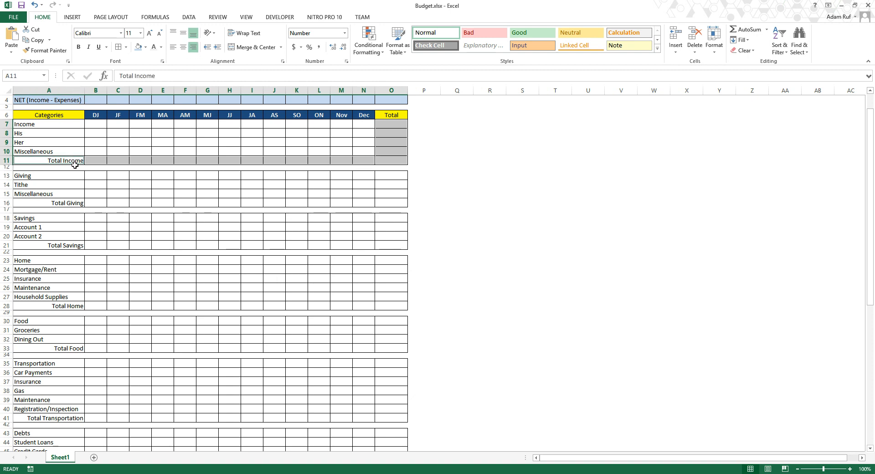
scroll(121, 234, up, 1)
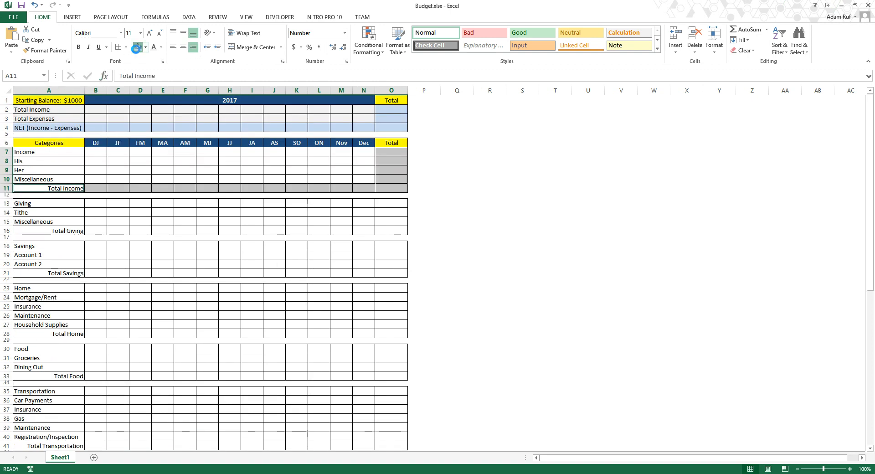
click(137, 47)
- Fill the total column cells and total rows of every section from Giving through Miscellaneous, rows 13 to 73, with the same light blue
drag(398, 204, 72, 229)
scroll(388, 226, down, 2)
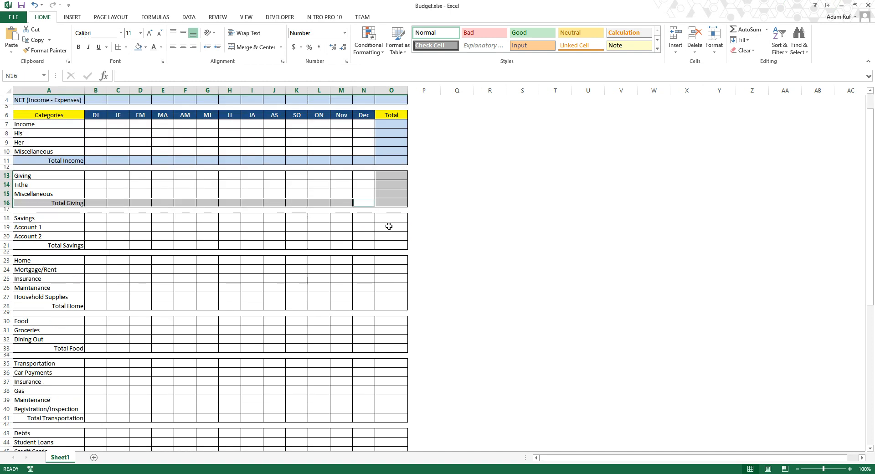
drag(393, 195, 82, 221)
drag(391, 236, 76, 279)
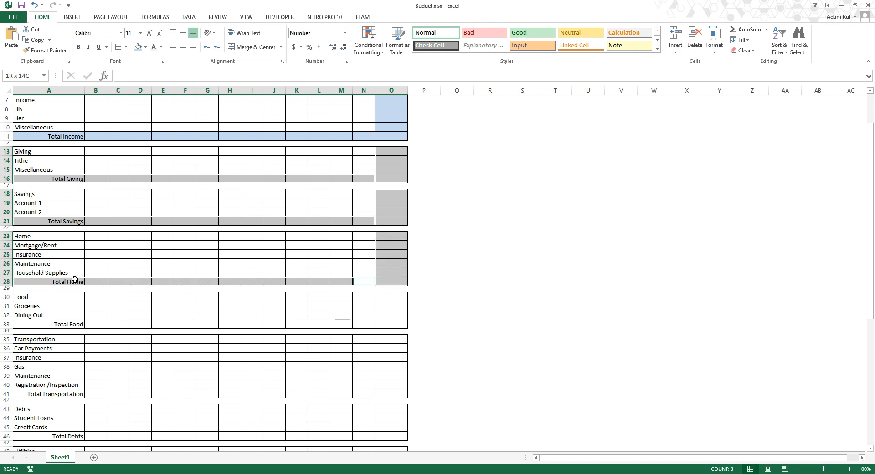
scroll(381, 304, down, 3)
drag(389, 222, 78, 245)
scroll(375, 230, down, 3)
drag(387, 182, 70, 240)
scroll(402, 221, down, 3)
drag(392, 177, 67, 206)
scroll(386, 210, down, 3)
drag(384, 143, 80, 189)
drag(390, 205, 69, 258)
drag(391, 274, 81, 319)
drag(399, 334, 73, 361)
click(139, 47)
scroll(158, 352, up, 14)
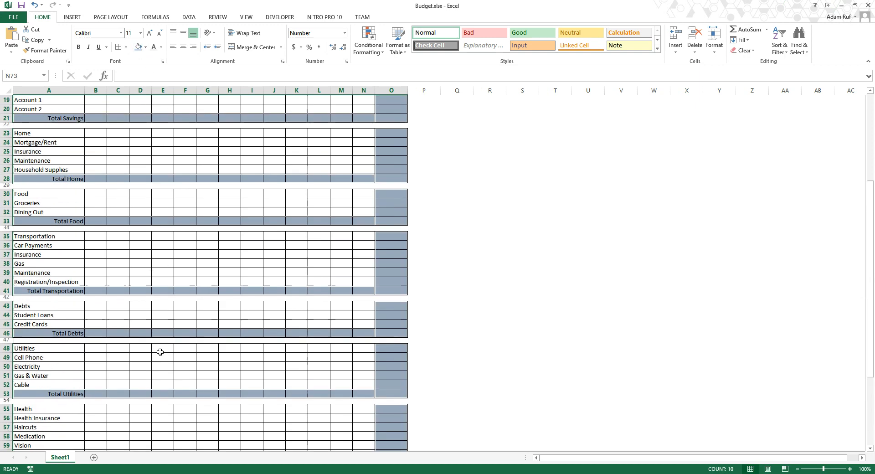
- Fill the Income rows A7 through N10 and the Giving rows A13 through N15 with the lightest gray theme color
drag(52, 153, 364, 179)
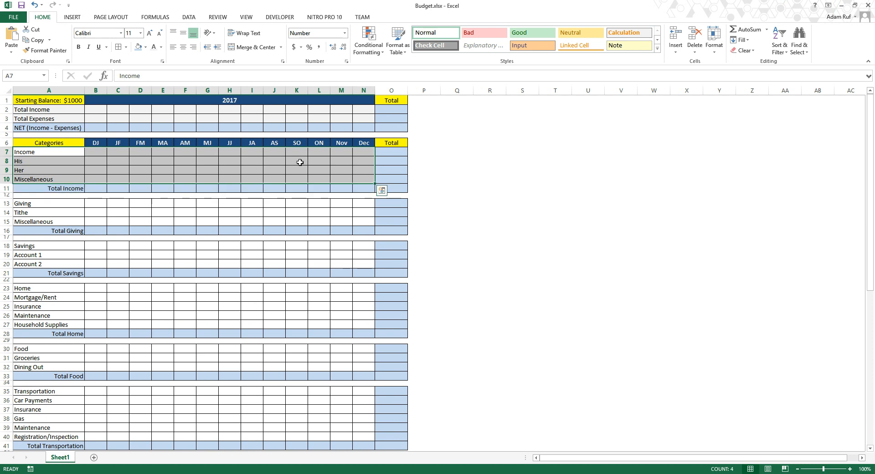
click(146, 47)
click(142, 77)
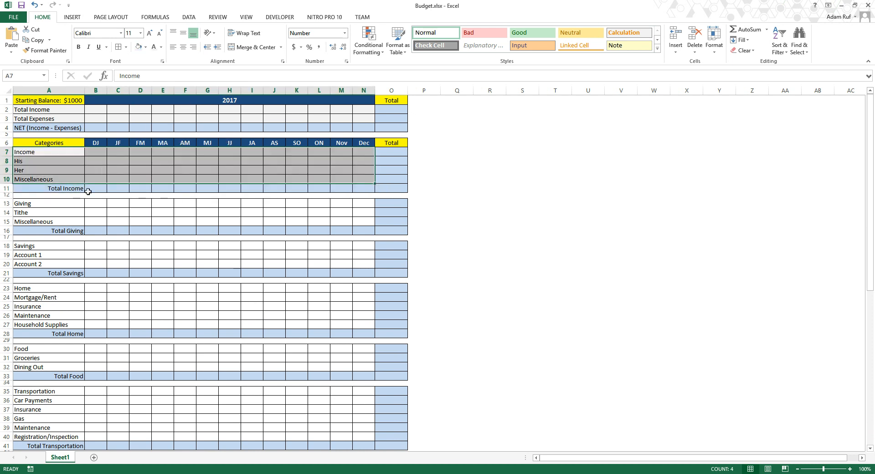
drag(65, 203, 365, 223)
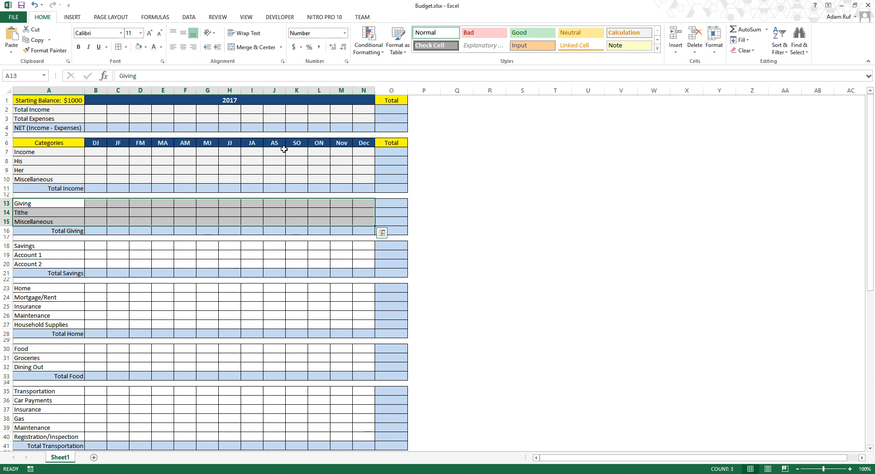
click(139, 46)
- Fill columns A through N of all non-total rows from the Savings section through the Miscellaneous section with the same lightest gray
drag(59, 246, 367, 258)
shift+click(354, 261)
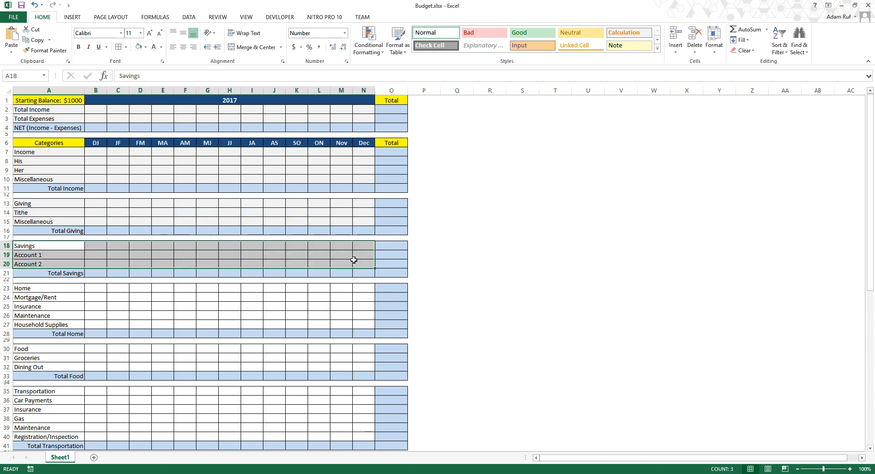
ctrl+click(40, 289)
drag(63, 298, 357, 326)
scroll(260, 268, down, 3)
drag(68, 273, 362, 287)
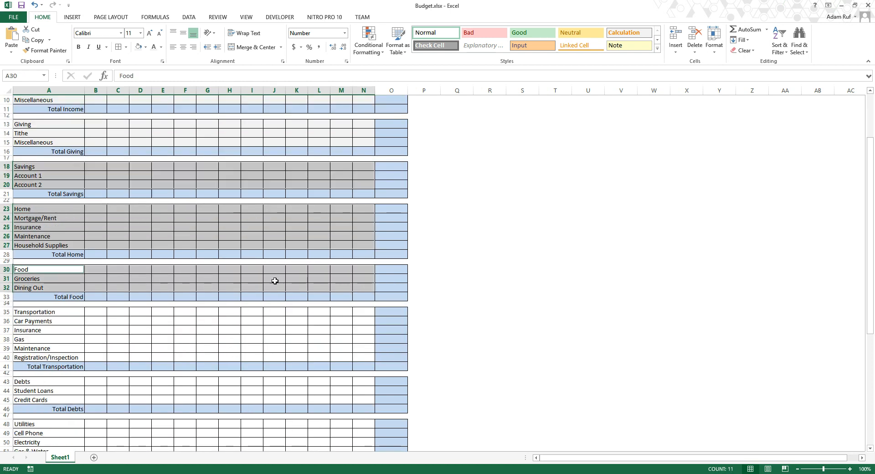
scroll(275, 281, down, 3)
drag(70, 237, 355, 280)
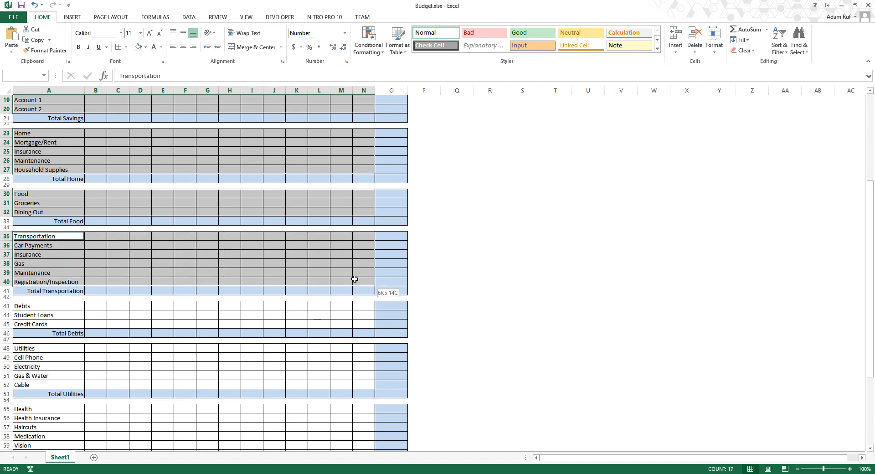
scroll(252, 241, down, 3)
drag(65, 223, 369, 250)
scroll(130, 264, down, 1)
scroll(130, 263, down, 2)
drag(78, 196, 364, 227)
scroll(131, 212, down, 3)
drag(55, 175, 361, 221)
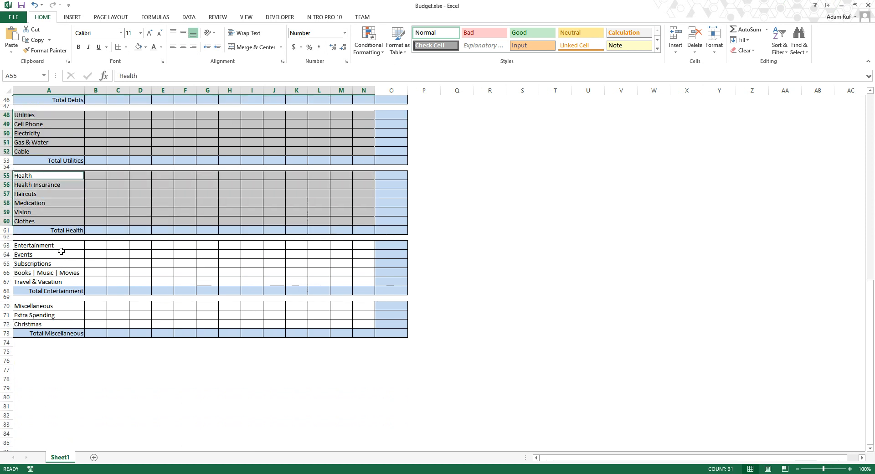
scroll(61, 251, down, 1)
ctrl+drag(72, 221, 355, 256)
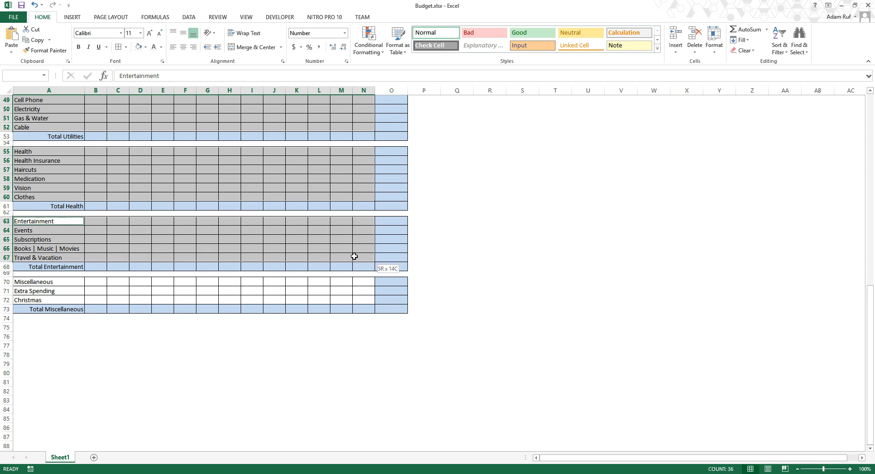
ctrl+drag(80, 282, 359, 300)
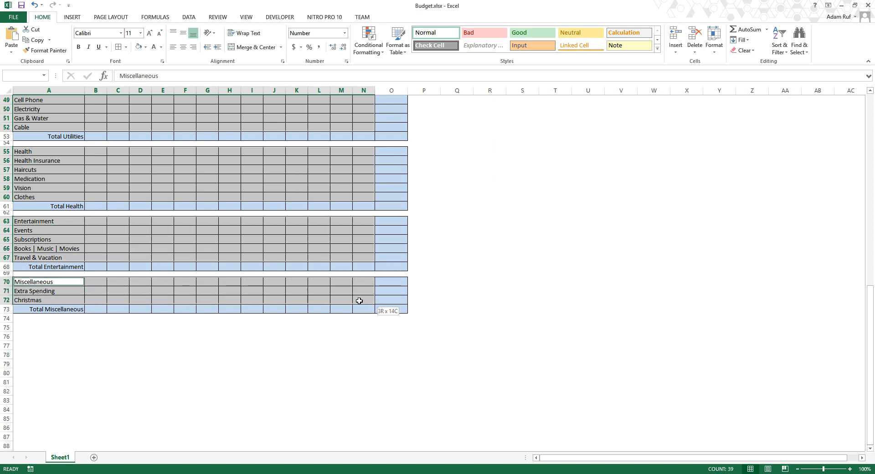
drag(359, 301, 359, 301)
scroll(152, 302, up, 16)
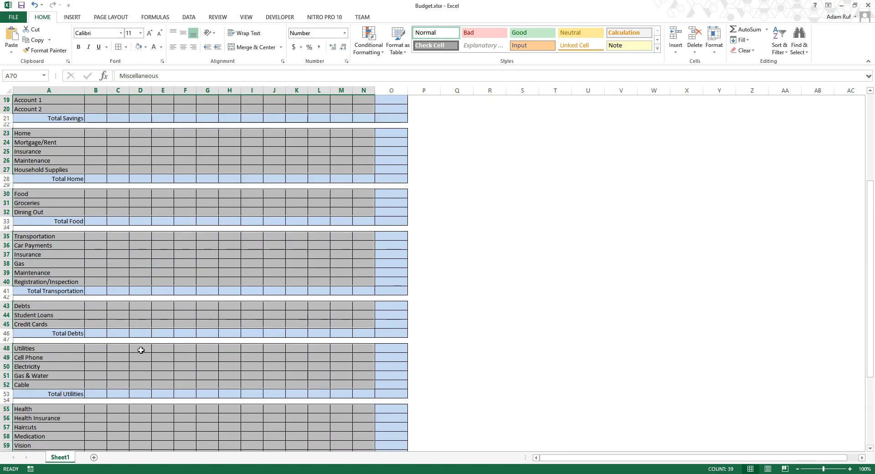
click(73, 205)
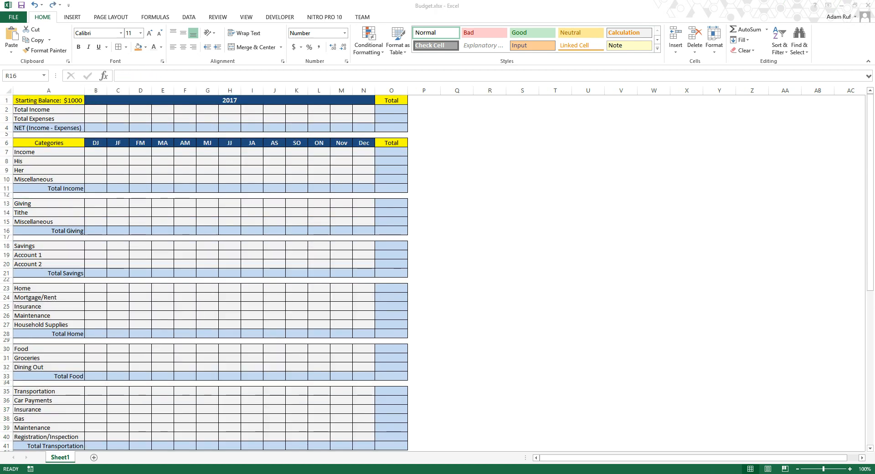
click(458, 6)
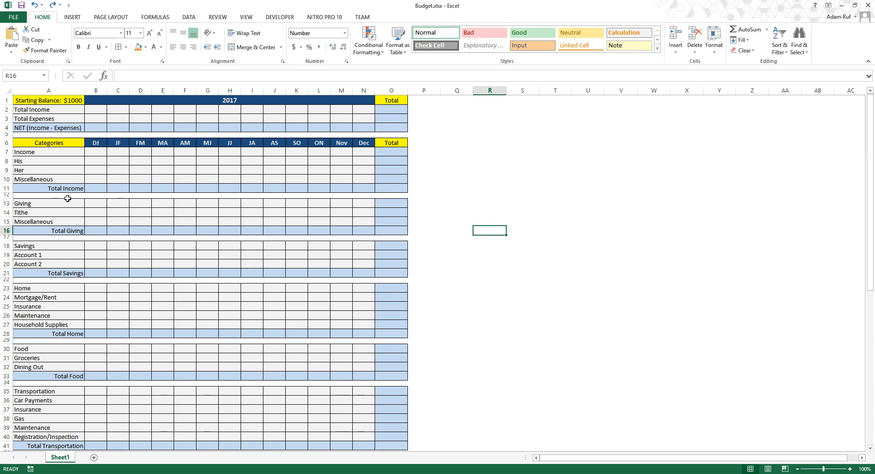
- Make the section heading rows from Giving through Miscellaneous bold and fill them with the orange theme color across columns A to O
drag(32, 202, 391, 203)
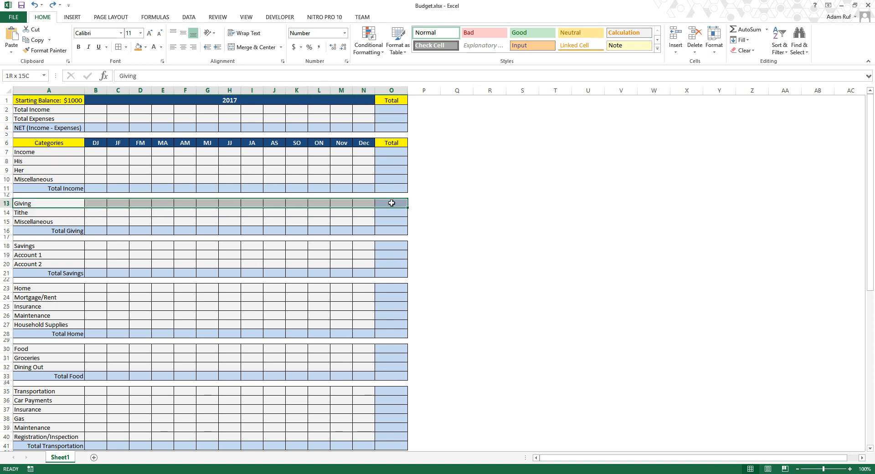
drag(61, 245, 377, 246)
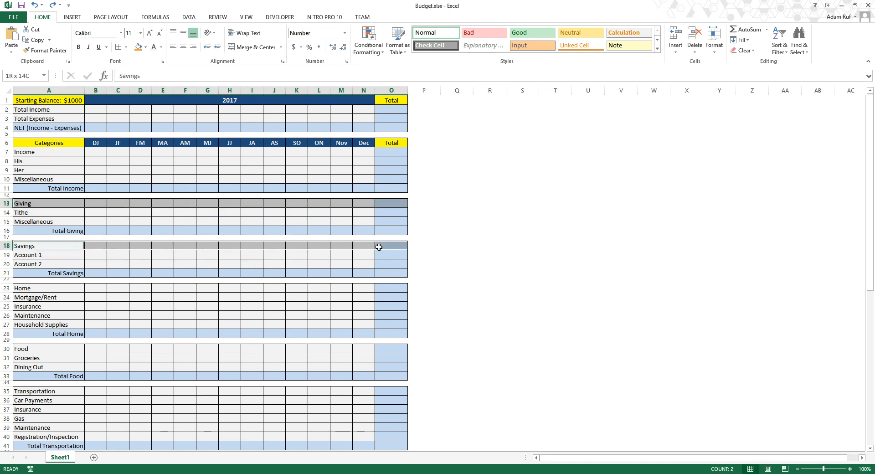
scroll(116, 255, down, 1)
drag(61, 260, 377, 259)
scroll(337, 261, down, 2)
drag(53, 269, 385, 269)
scroll(225, 244, down, 2)
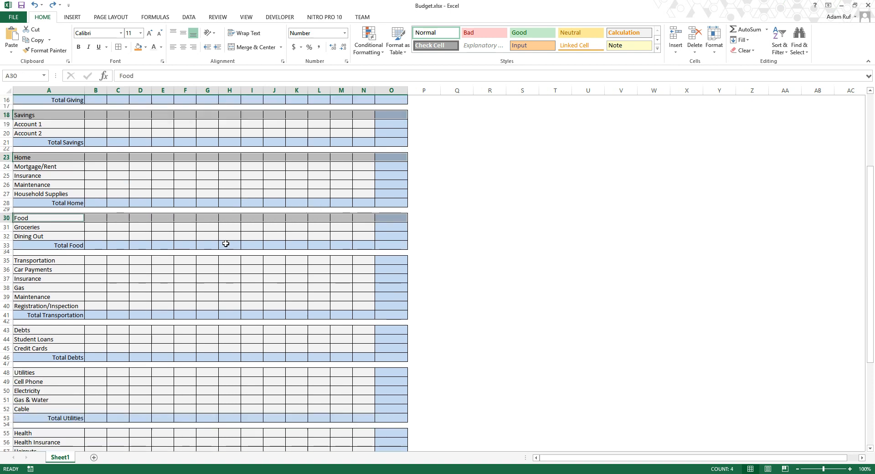
drag(54, 260, 392, 261)
scroll(184, 254, down, 3)
drag(72, 254, 379, 255)
scroll(195, 240, down, 2)
drag(57, 246, 387, 246)
scroll(165, 244, down, 2)
drag(57, 257, 385, 251)
scroll(193, 246, down, 2)
drag(64, 272, 393, 270)
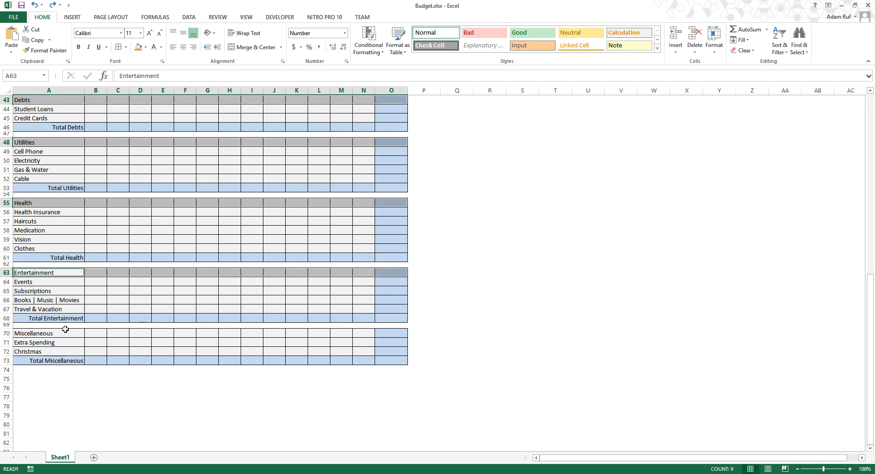
drag(61, 334, 387, 329)
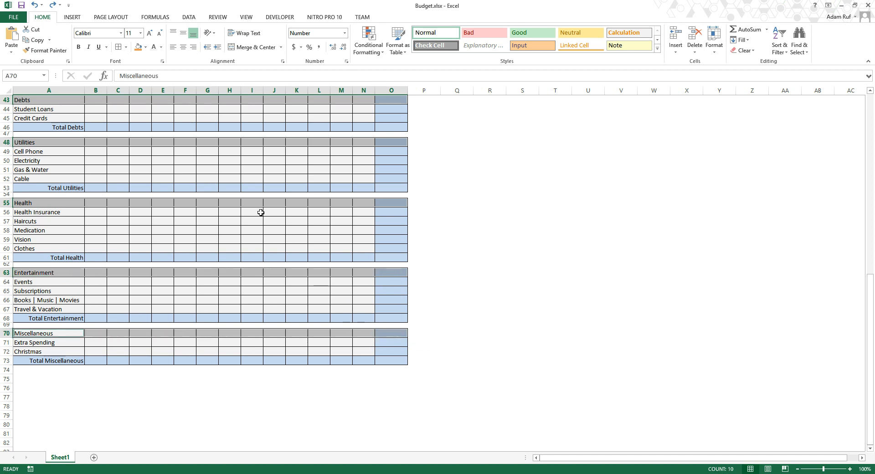
click(79, 49)
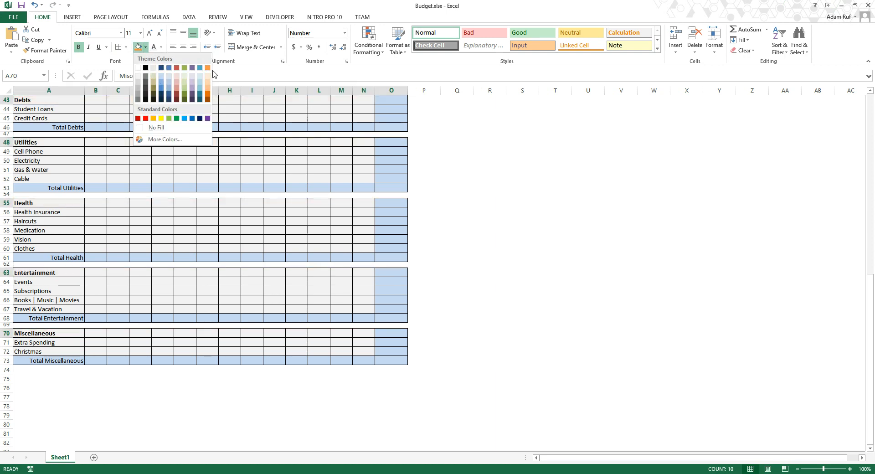
click(207, 68)
click(249, 212)
scroll(248, 296, up, 4)
scroll(247, 297, up, 10)
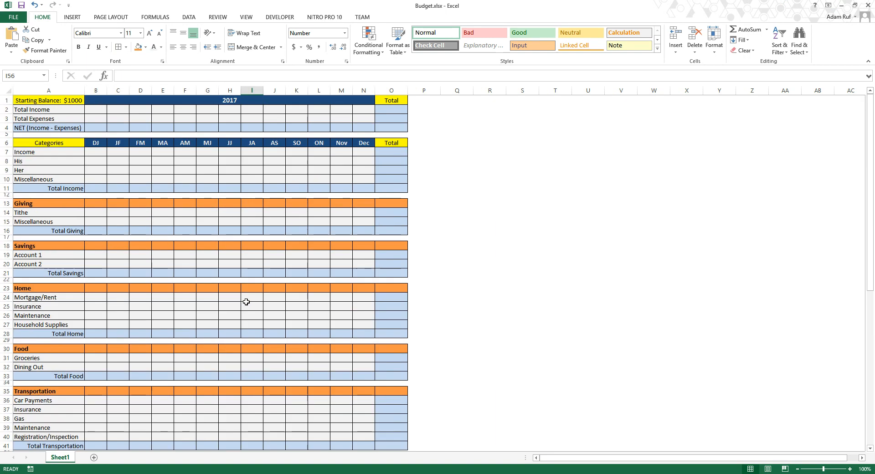
- Enlarge the font of the merged 2017 heading in row 1
click(221, 103)
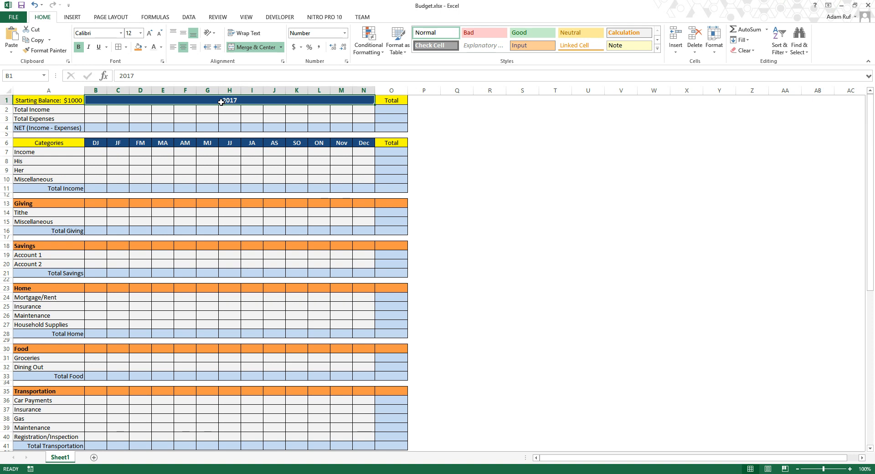
click(150, 33)
click(149, 33)
click(430, 146)
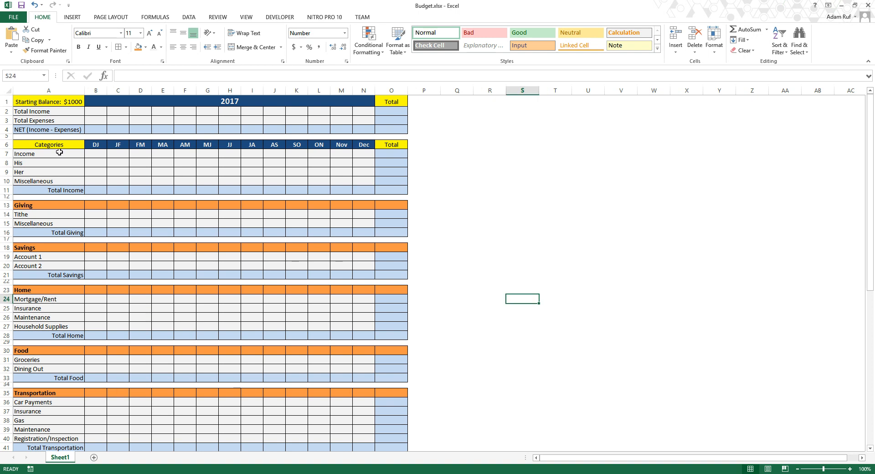
- Change the income item in A9 to "Hers"
click(60, 151)
click(42, 164)
click(32, 179)
click(43, 171)
double_click(44, 171)
text(s)
key(Return)
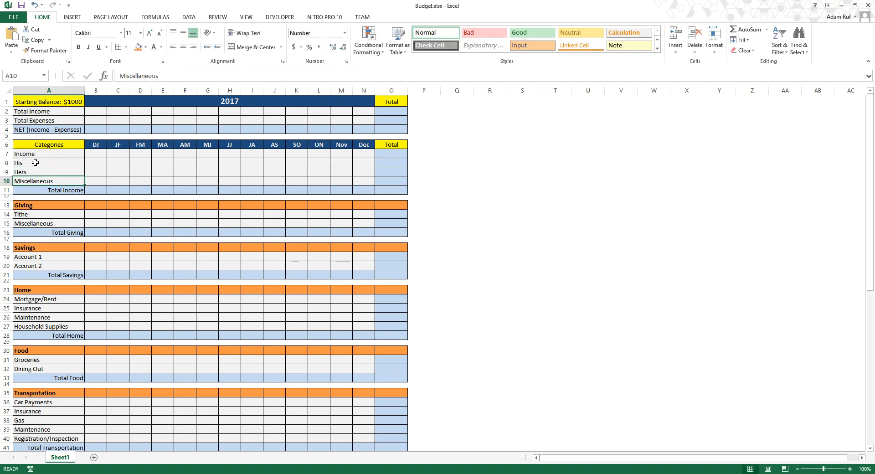
- Fill the Income heading row A7 through O7 with the same orange and make it bold
drag(42, 156, 35, 175)
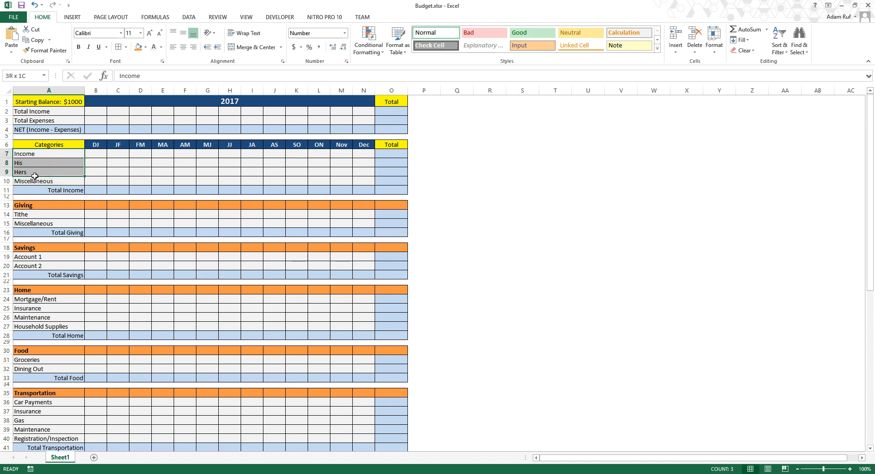
drag(34, 176, 381, 155)
click(138, 46)
click(79, 47)
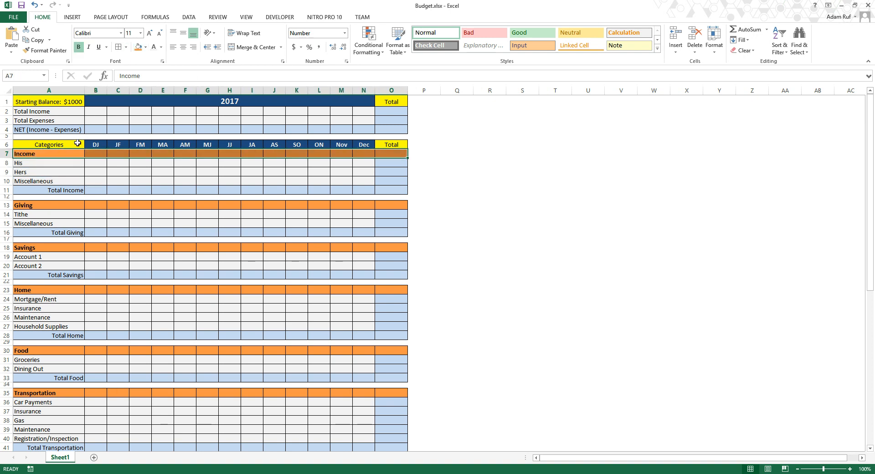
- Apply a diagonal stripe fill pattern in the lightest gray theme color to the income item cells A8 through A10
drag(53, 163, 52, 179)
right_click(52, 179)
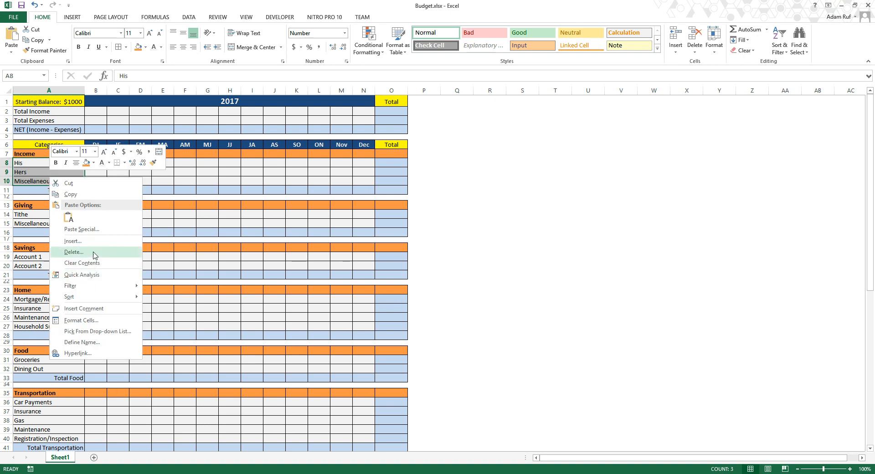
click(91, 320)
drag(119, 222, 334, 181)
click(340, 189)
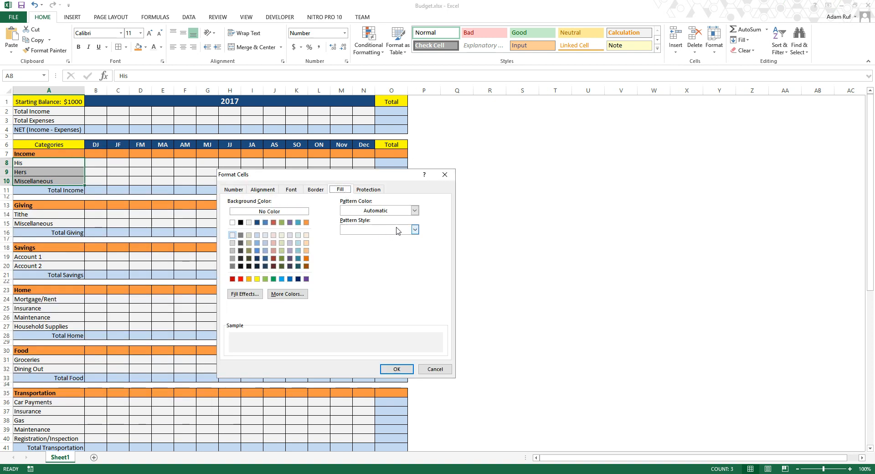
click(415, 210)
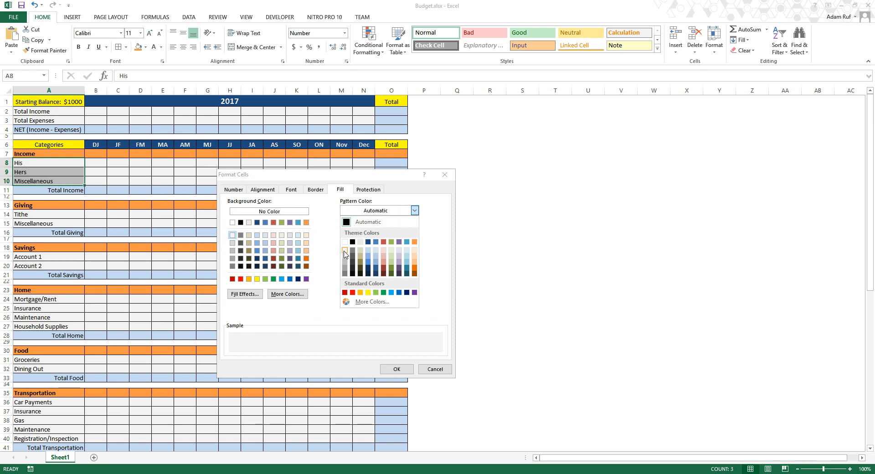
click(344, 250)
click(415, 230)
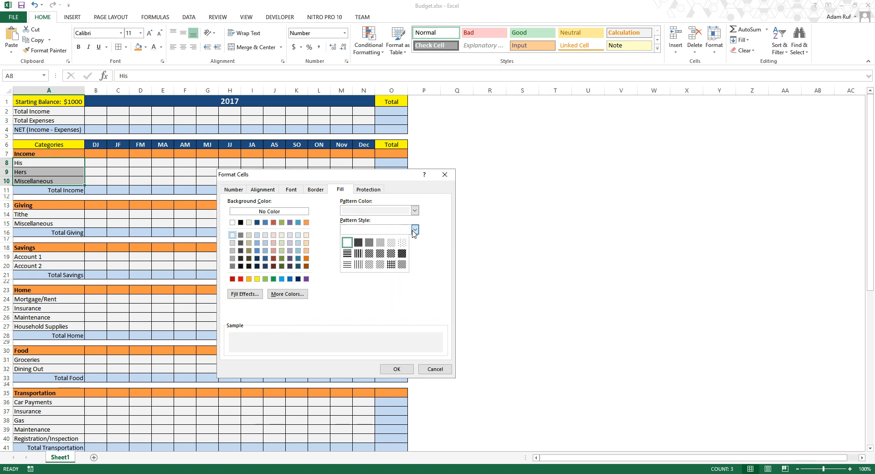
click(380, 253)
click(397, 369)
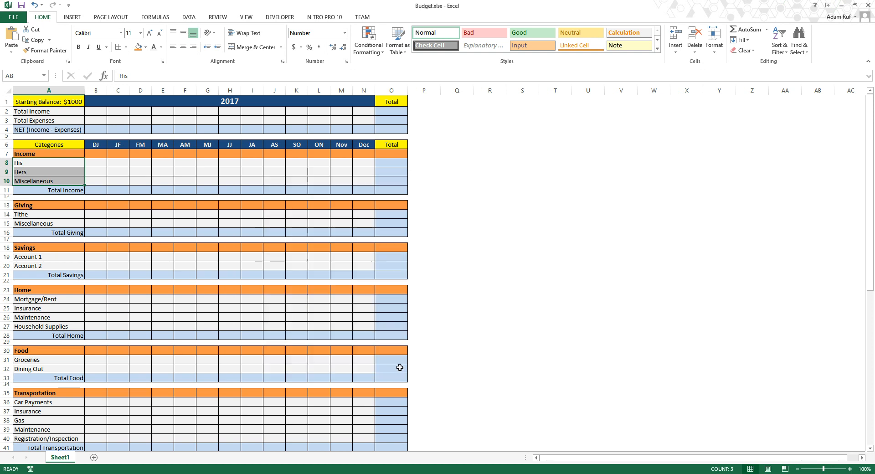
- Fill the income item cells A8 through A10 with white
click(173, 204)
drag(73, 162, 68, 180)
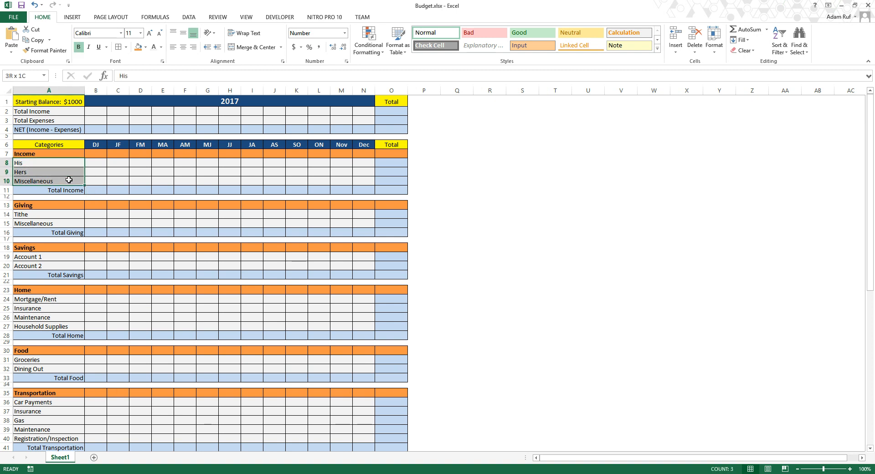
click(160, 47)
click(161, 47)
click(145, 47)
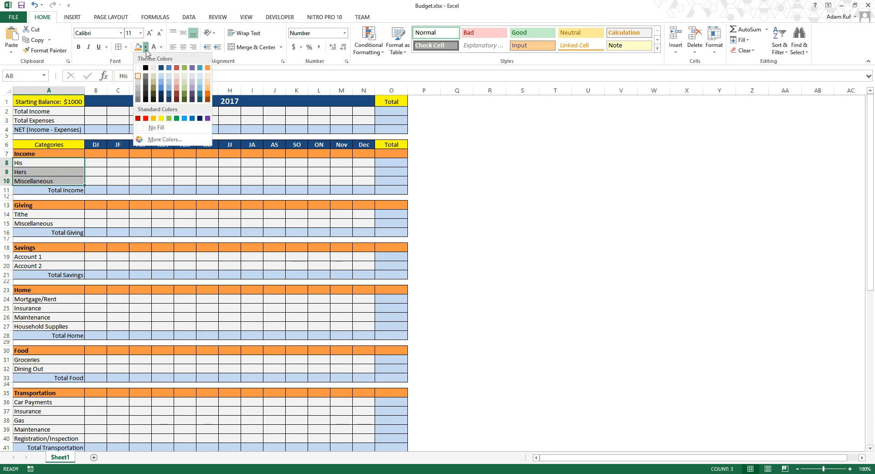
click(138, 70)
click(185, 172)
drag(389, 162, 388, 185)
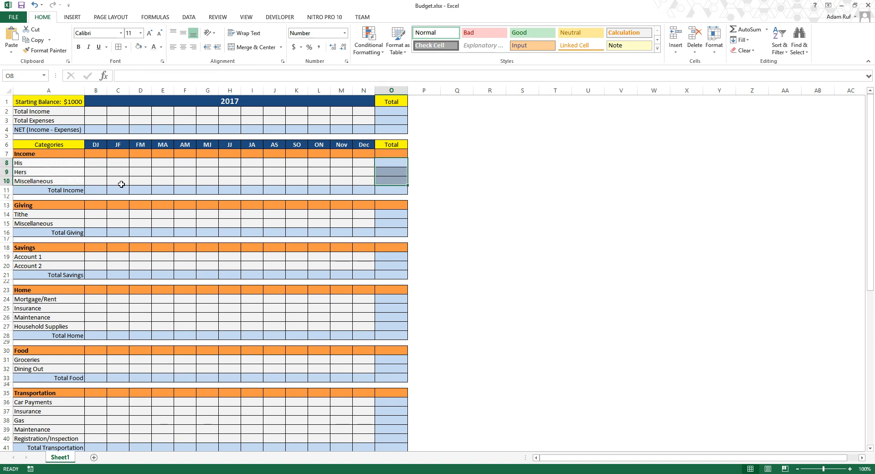
click(63, 173)
key(ctrl+c)
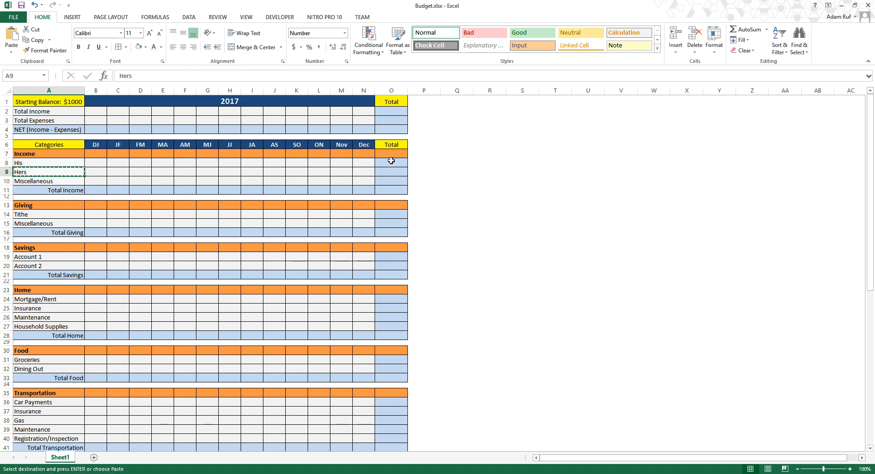
key(Escape)
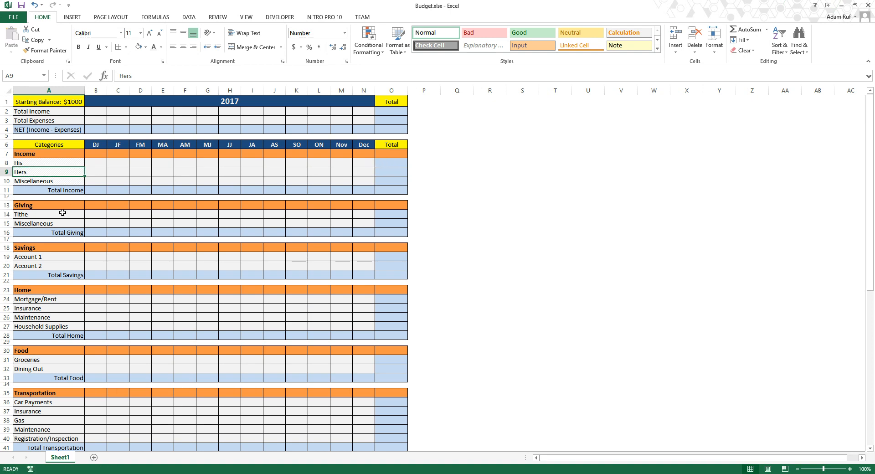
- Select the item cells in column A of every section from Giving down to Miscellaneous, leaving out headings and total rows
drag(63, 213, 64, 220)
ctrl+drag(54, 257, 55, 266)
scroll(72, 242, down, 3)
ctrl+drag(56, 217, 51, 297)
scroll(71, 261, down, 2)
ctrl+click(58, 271)
scroll(69, 291, down, 2)
scroll(87, 291, down, 3)
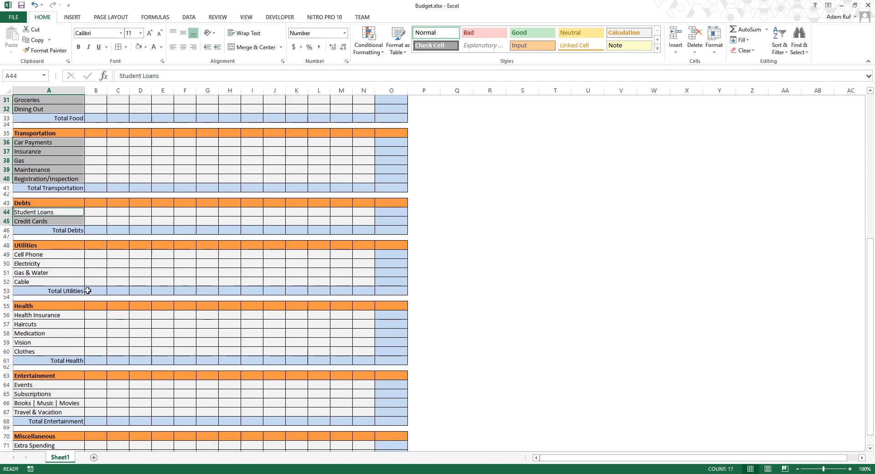
ctrl+drag(53, 254, 44, 281)
scroll(75, 253, down, 3)
ctrl+drag(59, 236, 64, 323)
scroll(58, 275, down, 1)
scroll(56, 322, down, 1)
- Extend the selection with the column O cells beside every section's items, from Miscellaneous up to Income
ctrl+drag(396, 324, 391, 314)
ctrl+drag(389, 282, 389, 205)
scroll(391, 254, up, 1)
scroll(385, 222, up, 2)
scroll(386, 228, up, 3)
ctrl+drag(387, 246, 388, 219)
scroll(385, 242, up, 2)
ctrl+click(386, 254)
scroll(388, 219, up, 3)
ctrl+click(389, 259)
ctrl+drag(389, 259, 389, 256)
scroll(388, 258, up, 3)
ctrl+drag(390, 301, 390, 270)
ctrl+drag(391, 237, 391, 227)
ctrl+drag(392, 195, 393, 183)
scroll(382, 180, up, 1)
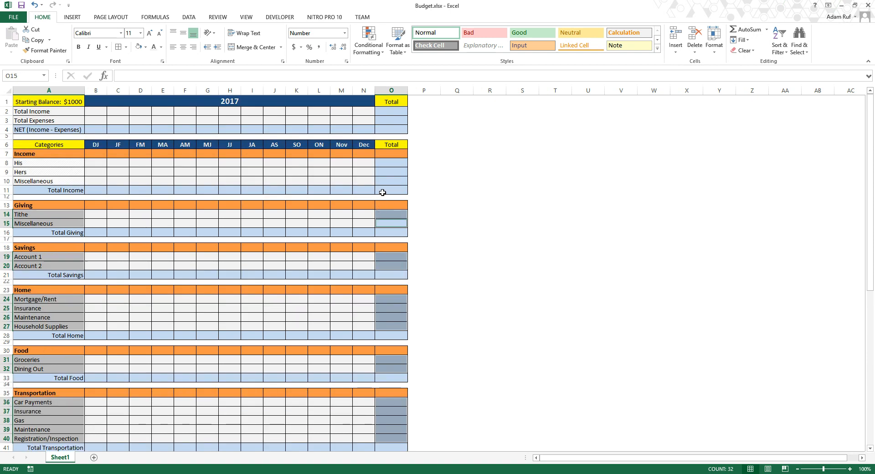
ctrl+drag(386, 176, 385, 164)
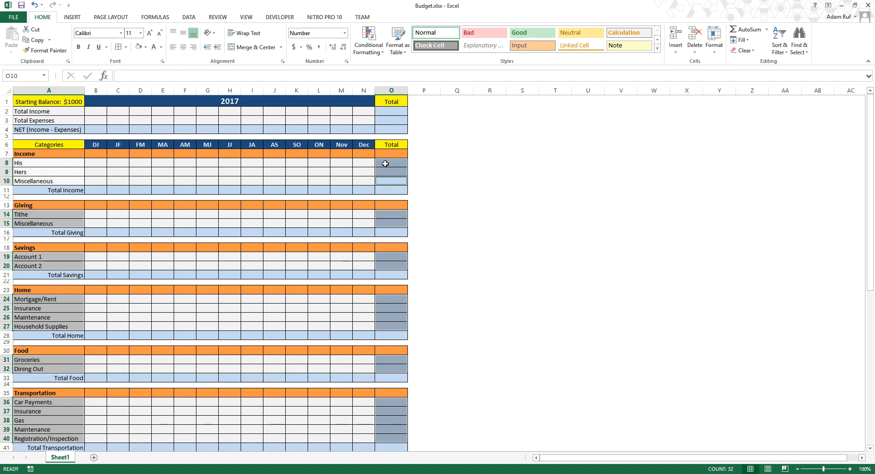
- Apply a diagonal stripe pattern in the lightest gray theme color over a white fill to the selected item and Total column cells
right_click(384, 164)
click(417, 318)
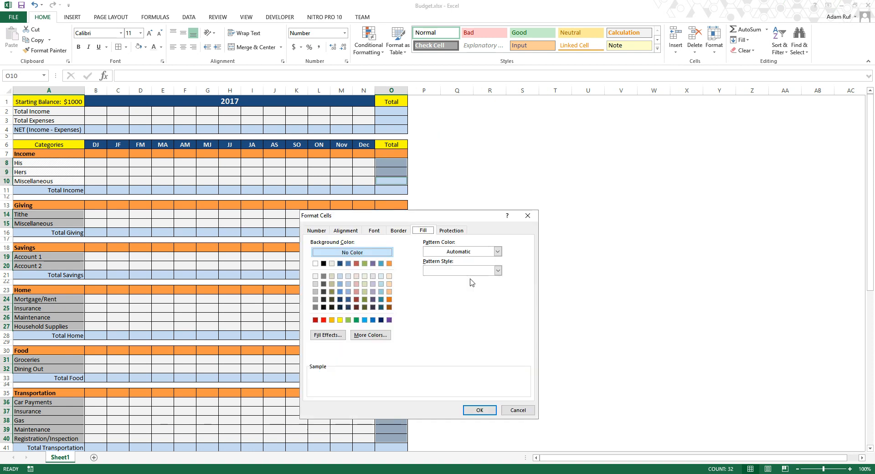
click(497, 251)
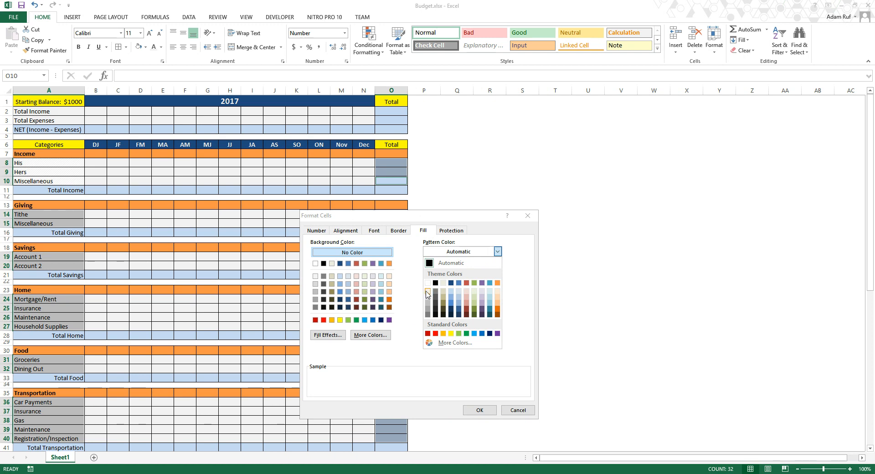
click(427, 294)
click(497, 271)
click(461, 300)
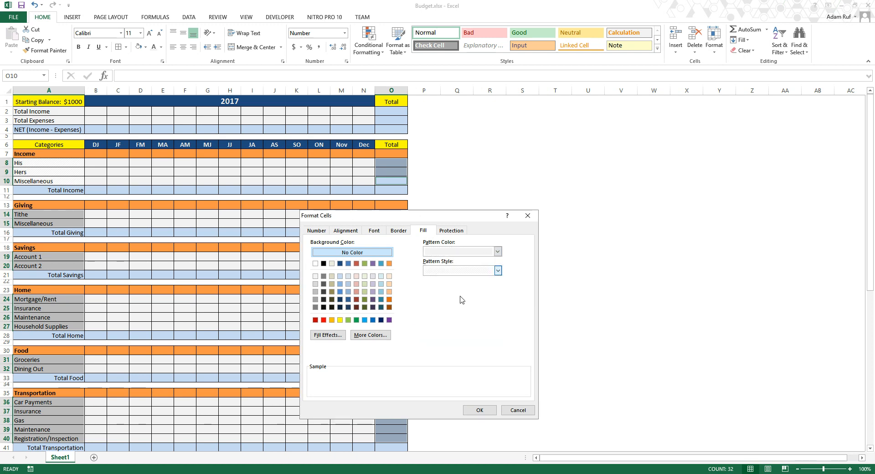
click(483, 410)
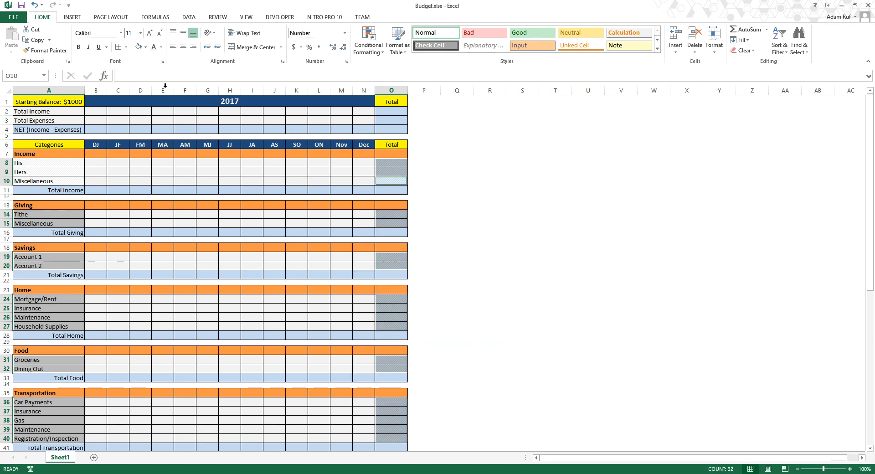
- Restore the selection of item and Total column cells and set their font to Trebuchet MS, size 8
click(176, 197)
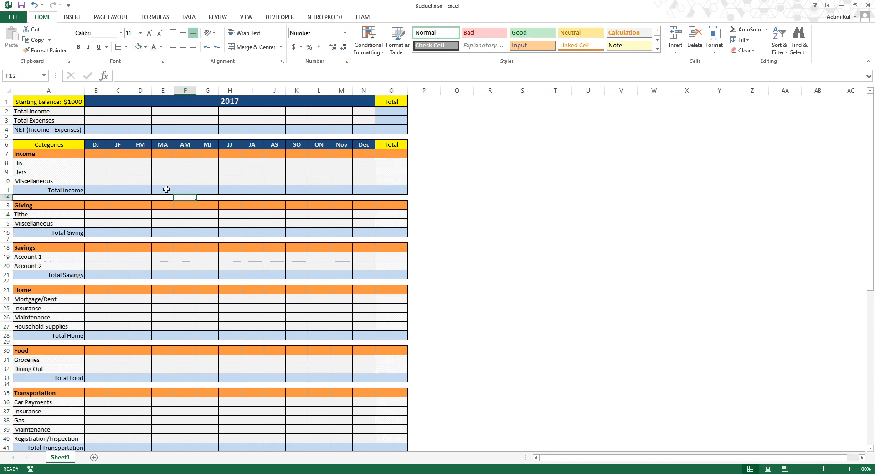
key(ctrl+z)
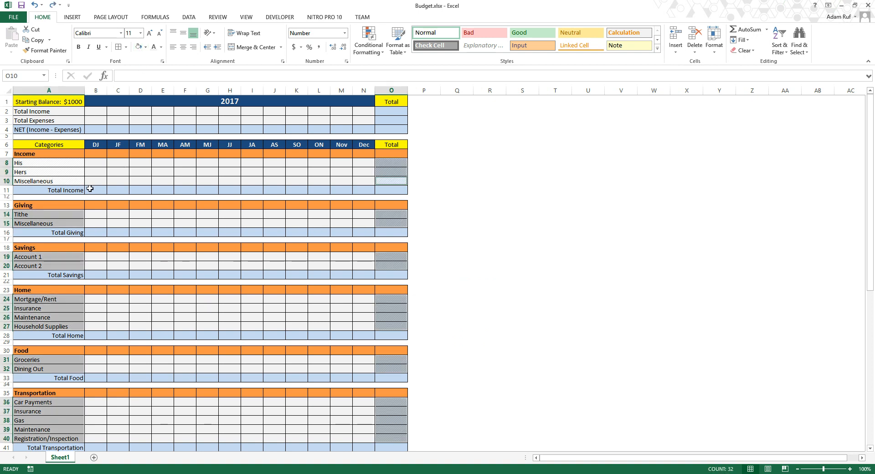
click(105, 33)
text(Trebuchet MS)
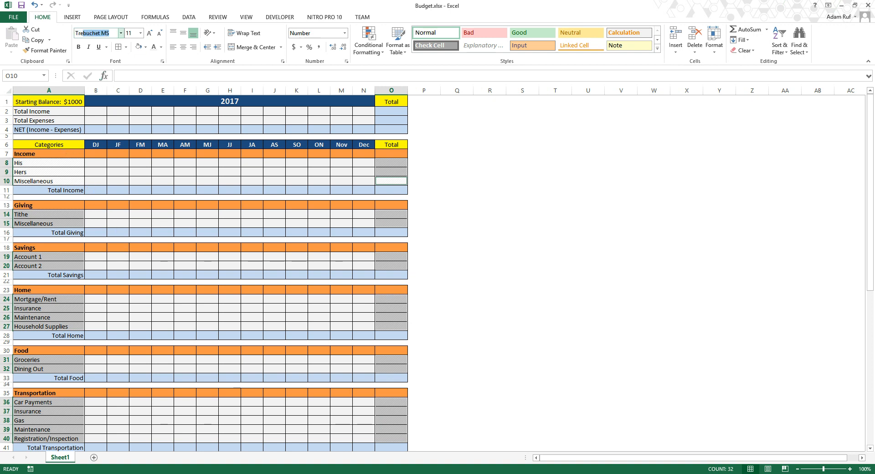
key(Return)
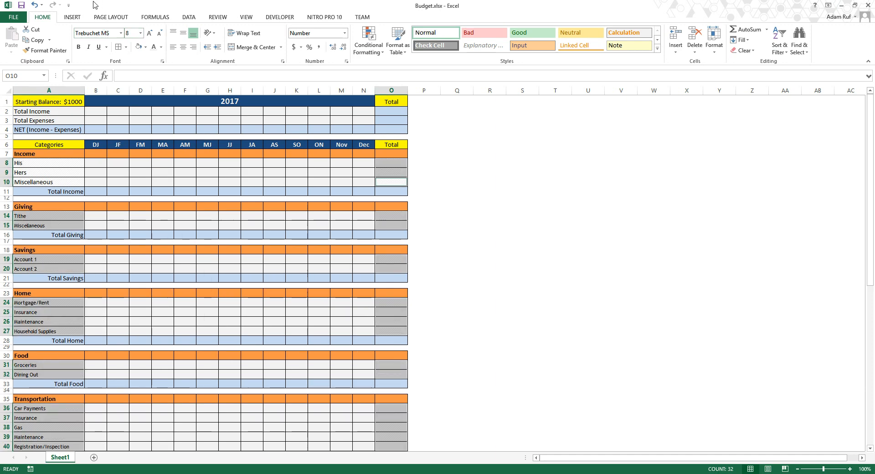
- Set the font of the income items in A8 through A10 to Trebuchet MS, size 8
drag(55, 165, 55, 182)
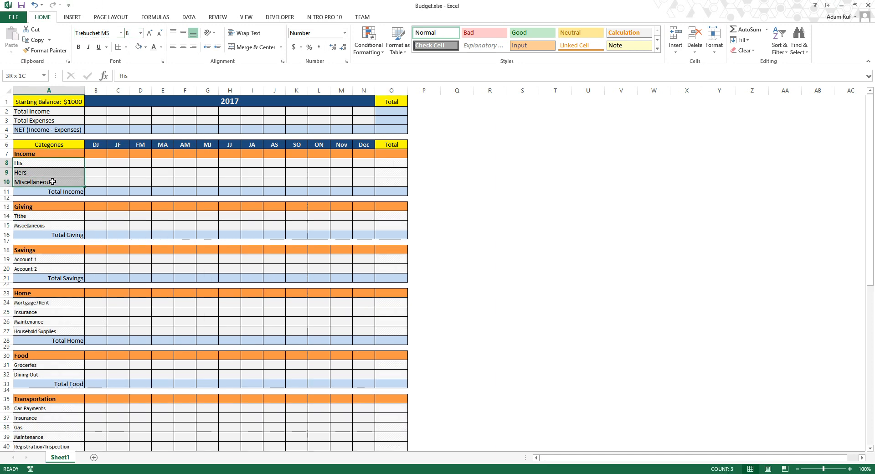
click(87, 33)
key(Tab)
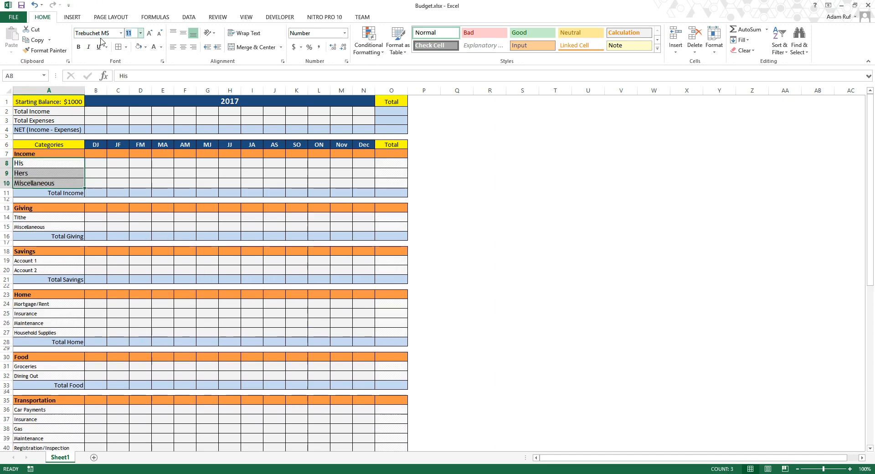
text(8)
key(Return)
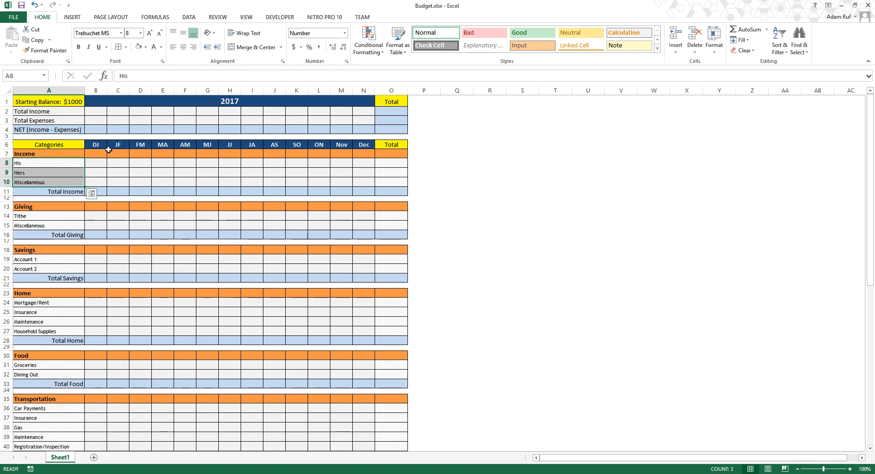
- Select all section total labels in column A, from Total Income through Total Miscellaneous
click(66, 192)
ctrl+click(67, 234)
ctrl+click(62, 278)
scroll(78, 264, down, 2)
ctrl+click(64, 287)
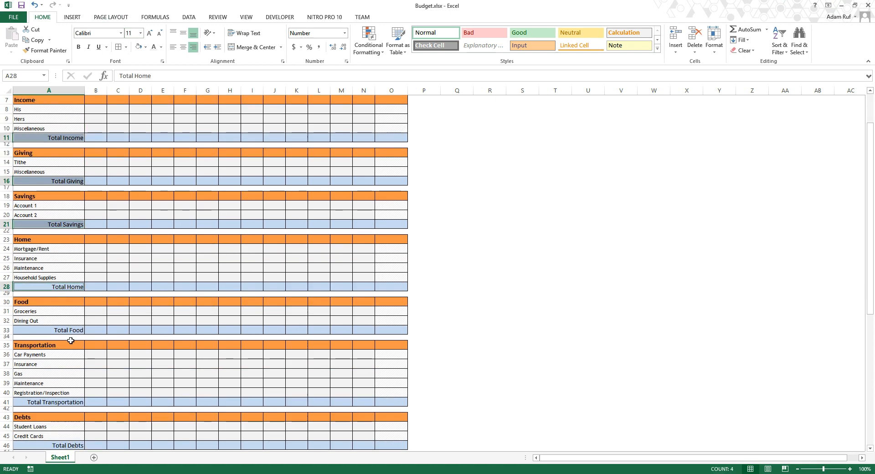
ctrl+click(68, 330)
scroll(89, 289, down, 3)
scroll(84, 299, down, 3)
ctrl+click(57, 245)
ctrl+click(61, 287)
ctrl+click(76, 349)
scroll(88, 314, down, 3)
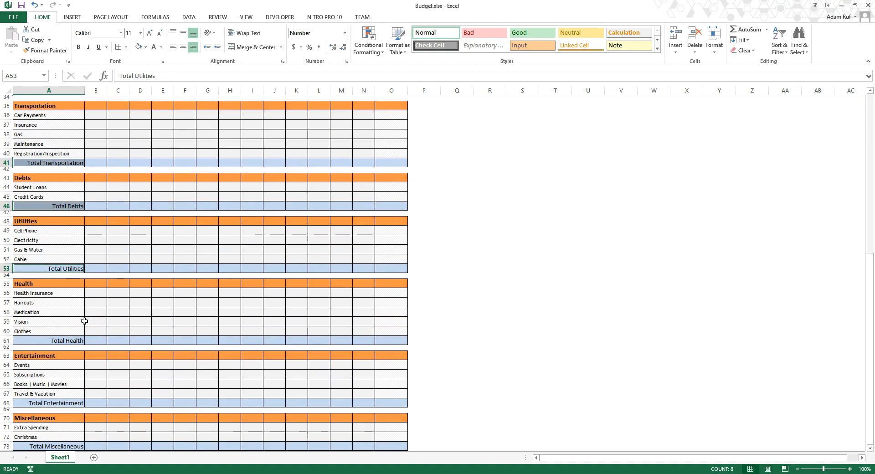
ctrl+click(61, 338)
ctrl+click(67, 406)
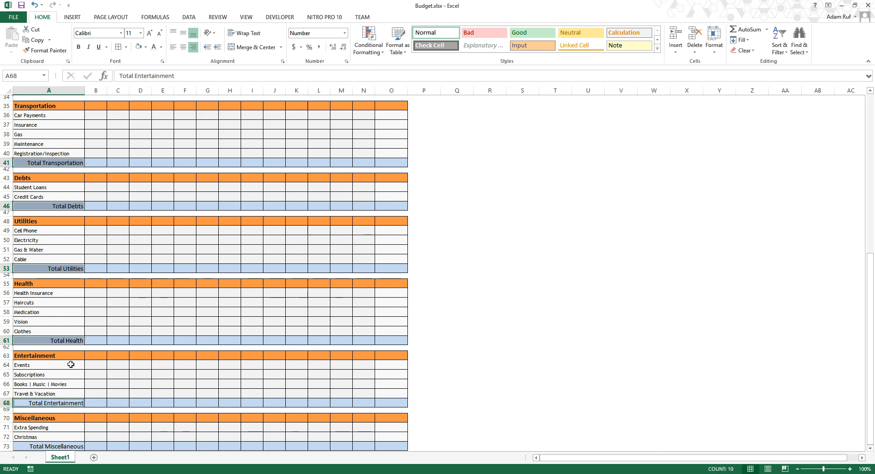
scroll(67, 393, down, 3)
ctrl+click(61, 369)
scroll(121, 351, up, 14)
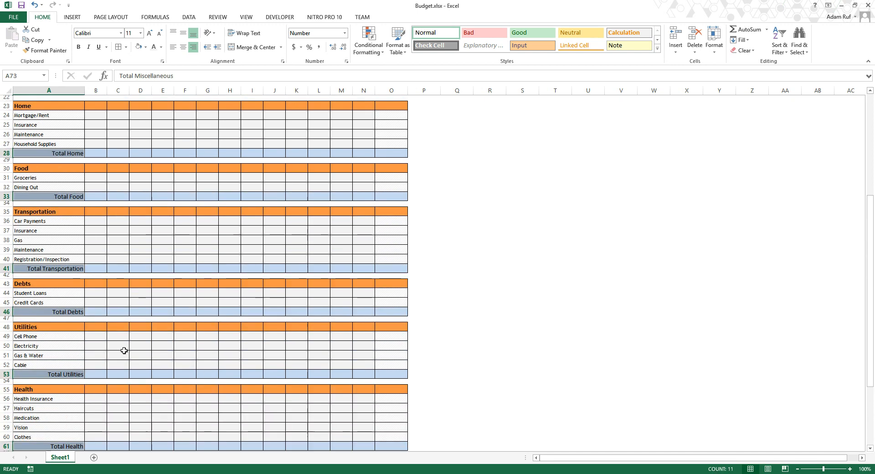
- Format the selected section total labels as bold Trebuchet MS, size 8
click(110, 34)
text(Trebuchet MS)
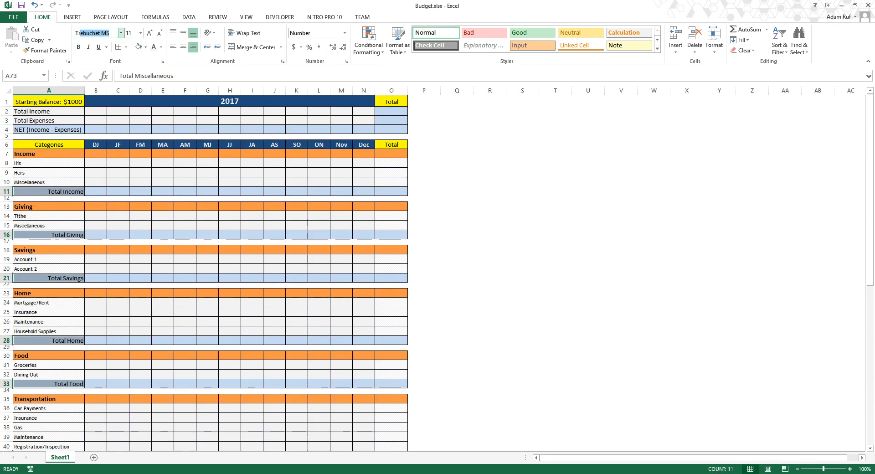
key(Tab)
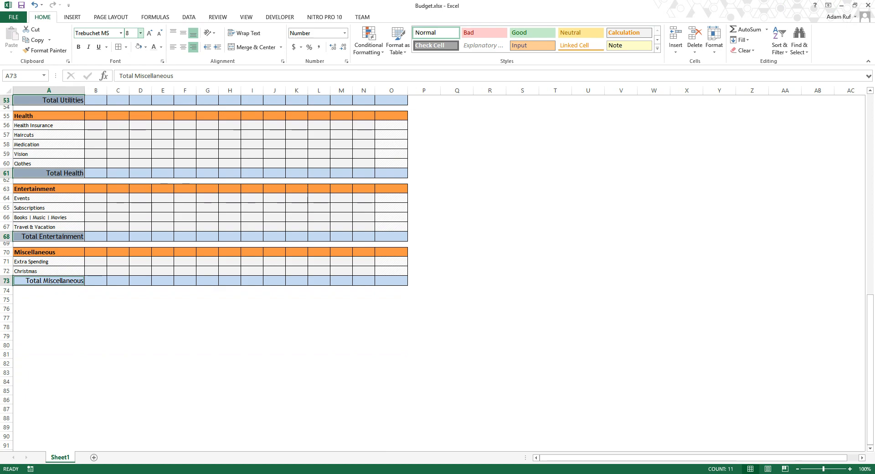
text(8)
key(Return)
scroll(61, 147, up, 15)
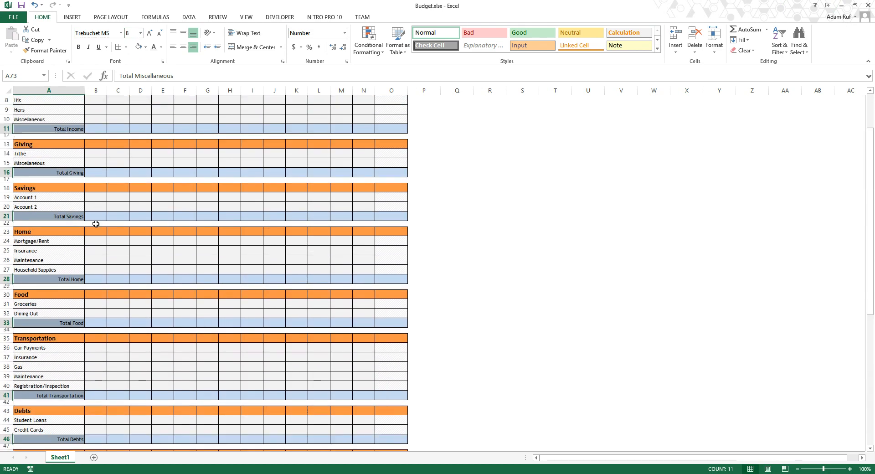
scroll(108, 228, up, 15)
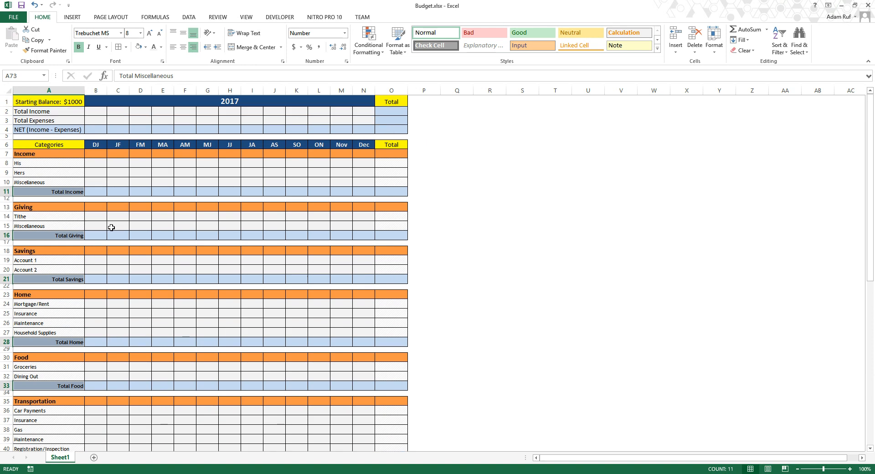
click(130, 173)
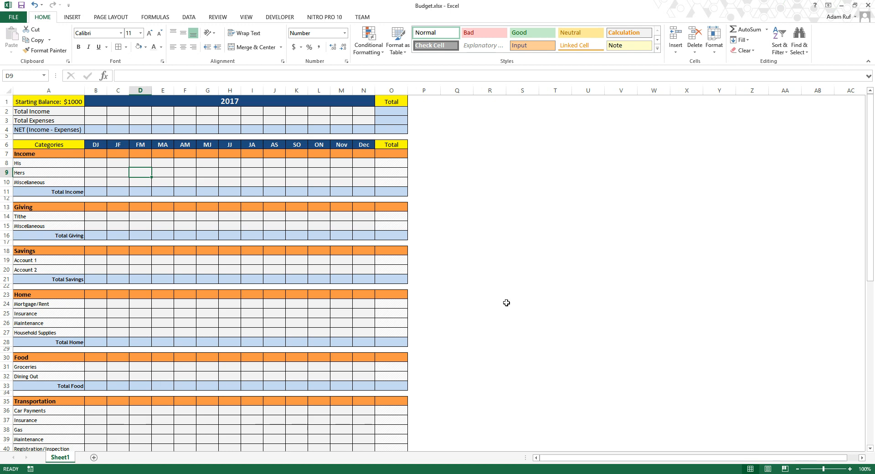
- Rename the Sheet1 worksheet as "Summary"
click(457, 182)
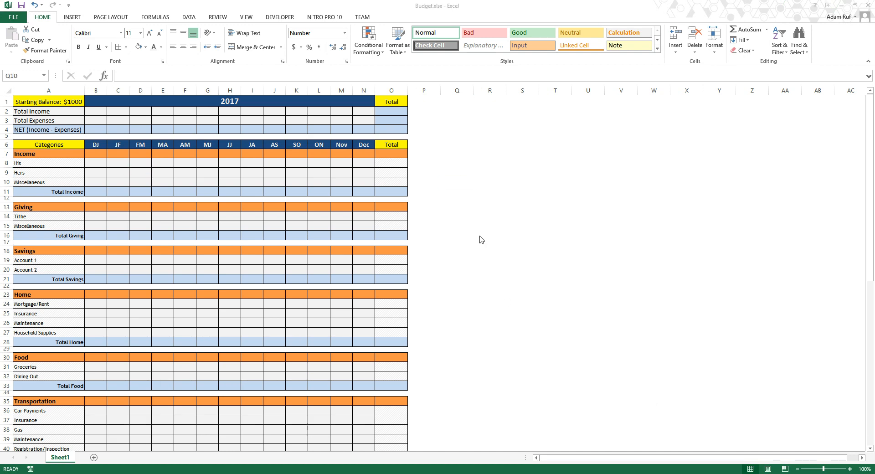
double_click(59, 457)
text(Summary)
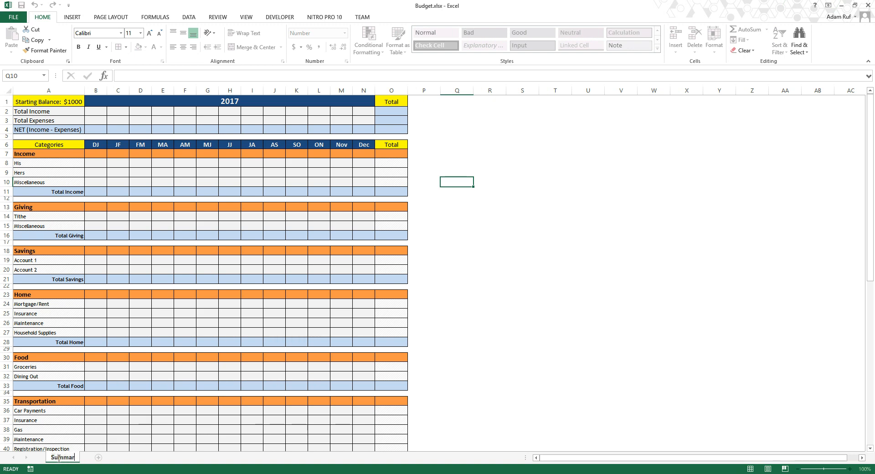